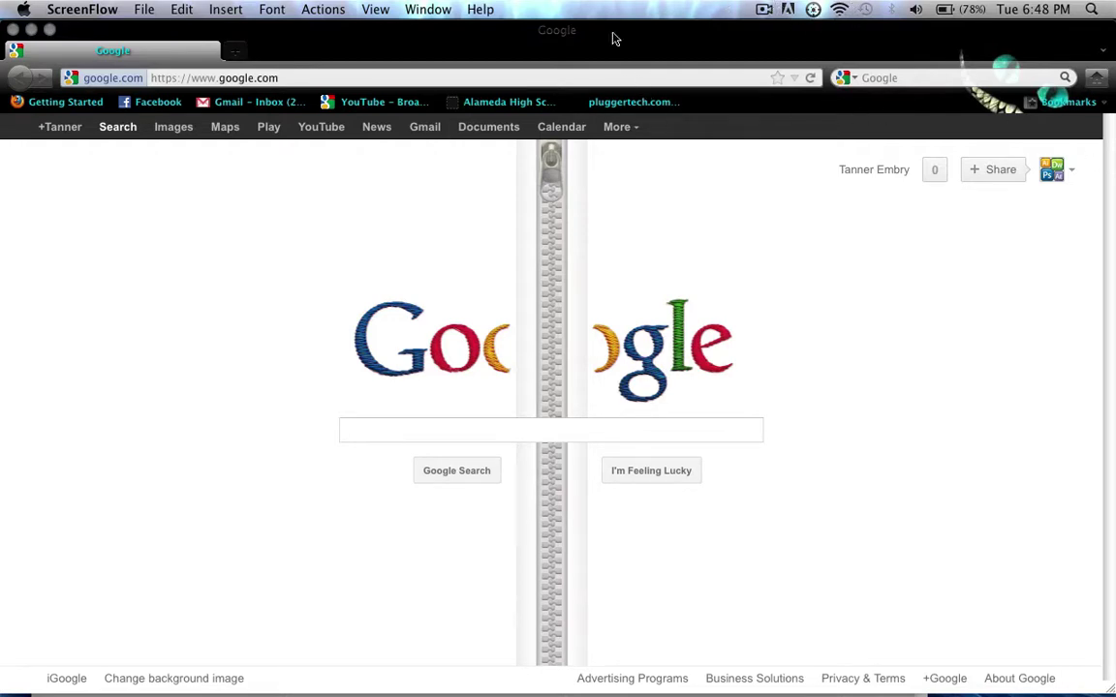
Unzip the Google homepage zipper doodle to reach its Gideon Sundback search results
left_click(423, 43)
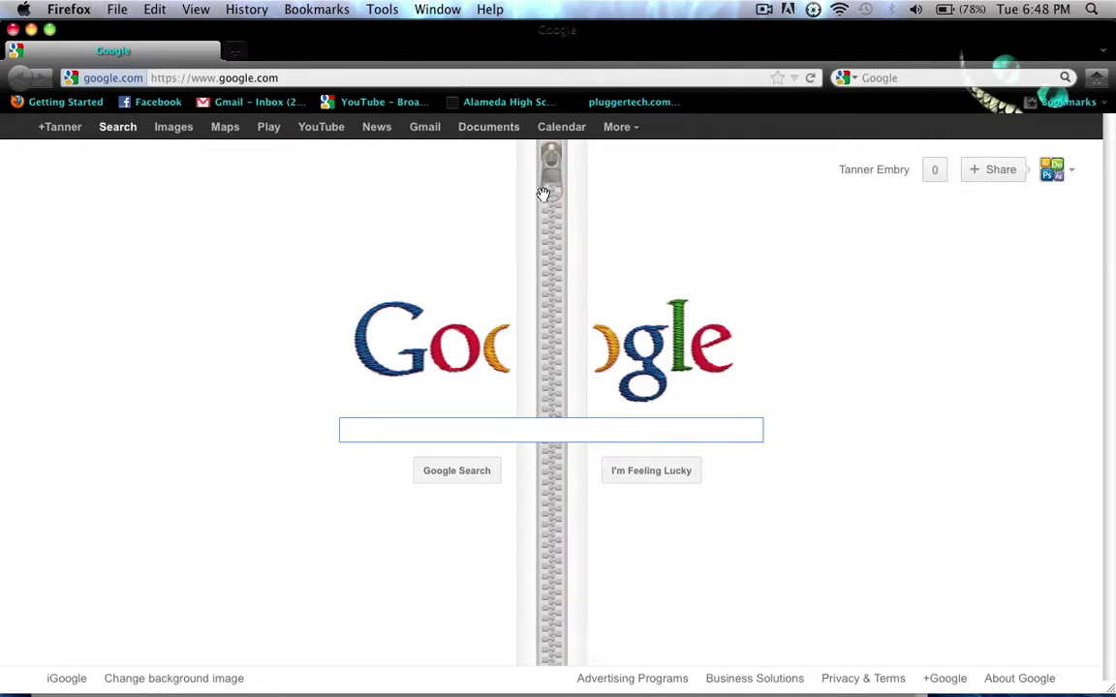
mouse_move(539, 201)
left_mouse_down()
mouse_move(435, 234)
mouse_move(413, 261)
mouse_move(439, 346)
mouse_move(344, 463)
mouse_move(289, 585)
mouse_move(196, 291)
mouse_move(233, 511)
mouse_move(165, 352)
mouse_move(192, 572)
mouse_move(116, 312)
mouse_move(179, 555)
mouse_move(140, 294)
mouse_move(175, 575)
mouse_move(653, 409)
mouse_move(476, 443)
mouse_move(548, 323)
mouse_move(605, 642)
mouse_move(552, 436)
left_mouse_up()
left_click(565, 317)
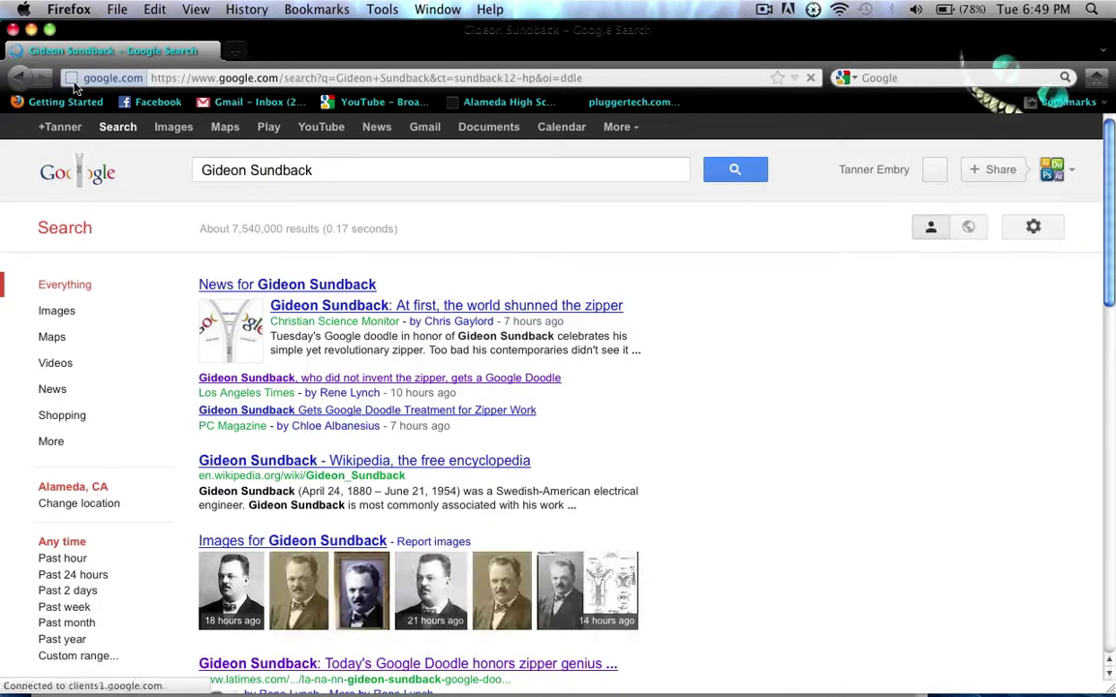
Replace the search terms with 'abe lincoln' and run the search
triple_click(334, 171)
key("BackSpace")
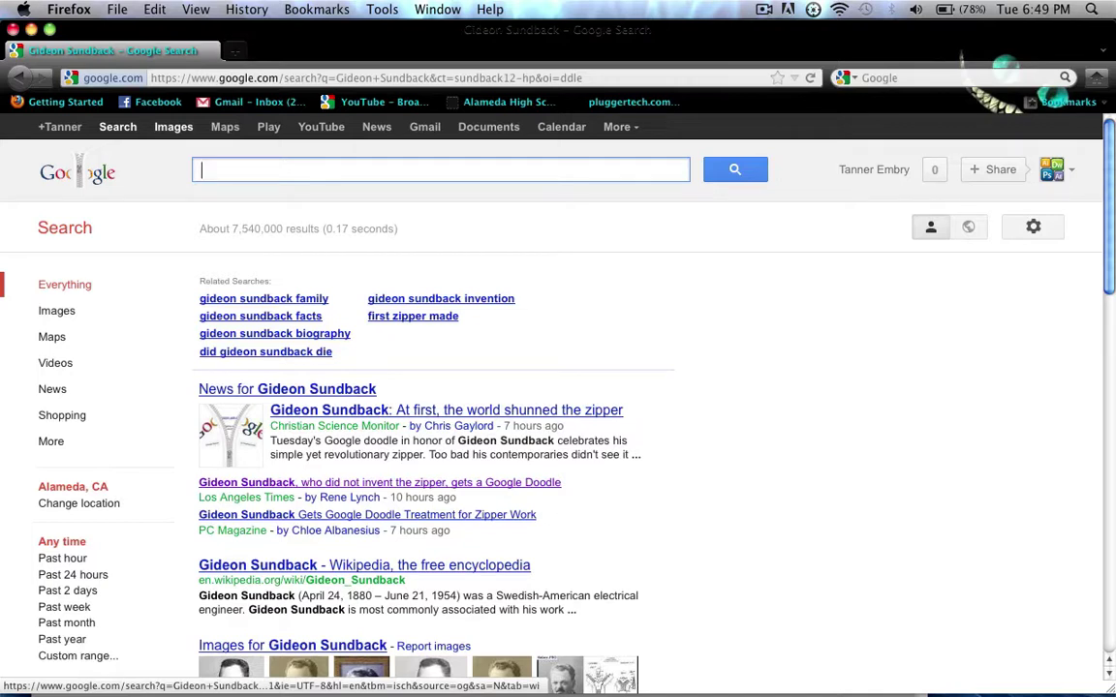
type("abe linc")
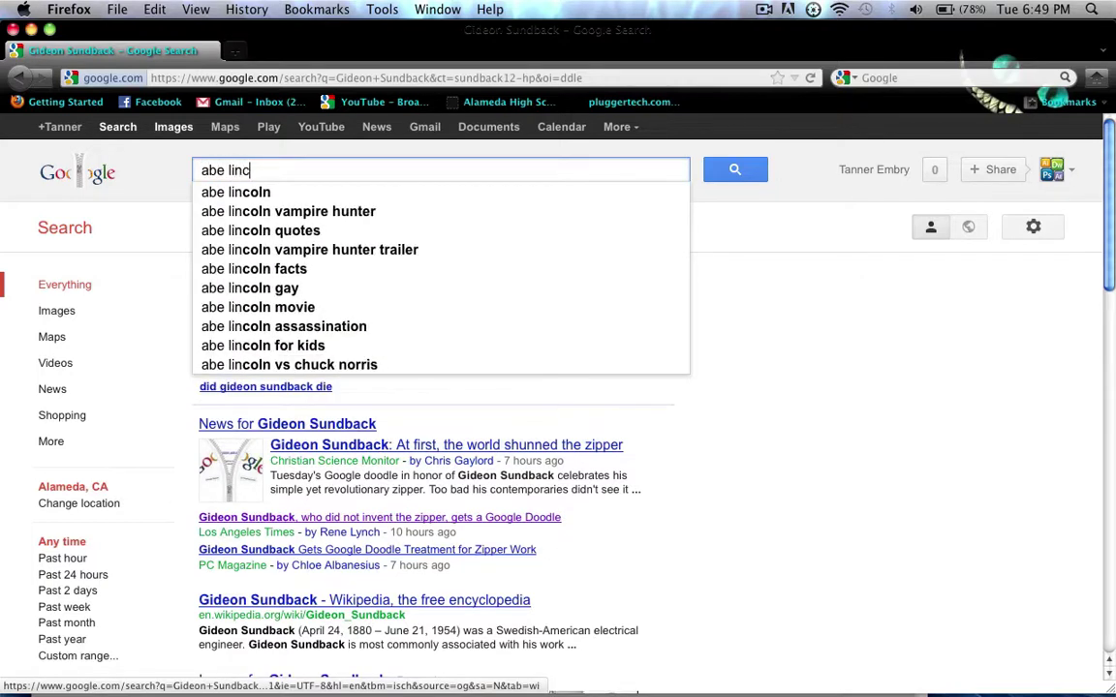
type("o")
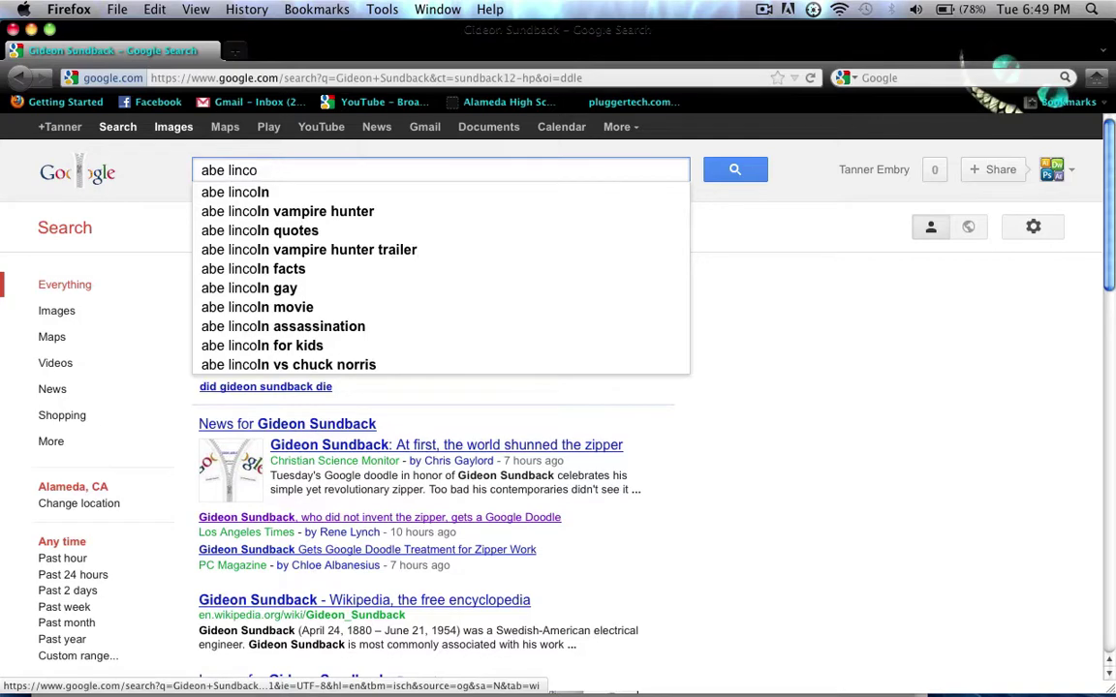
type("ln")
key("Return")
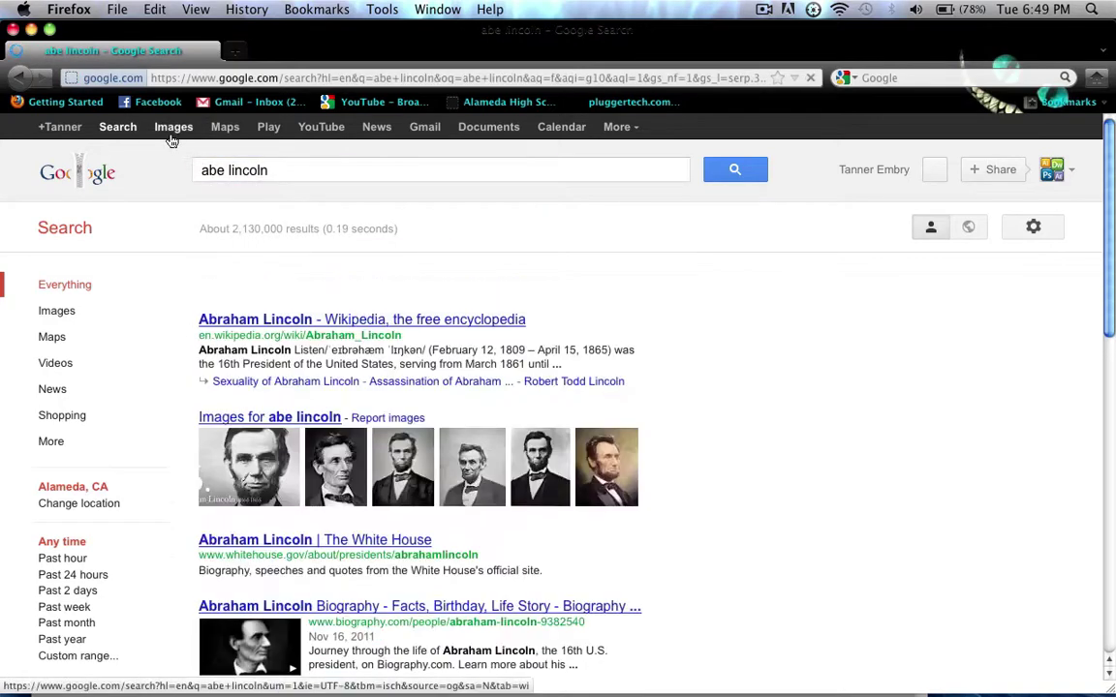
From Google Images, open the black-and-white abe-lincoln.jpg portrait at full size (364 × 450)
left_click(170, 136)
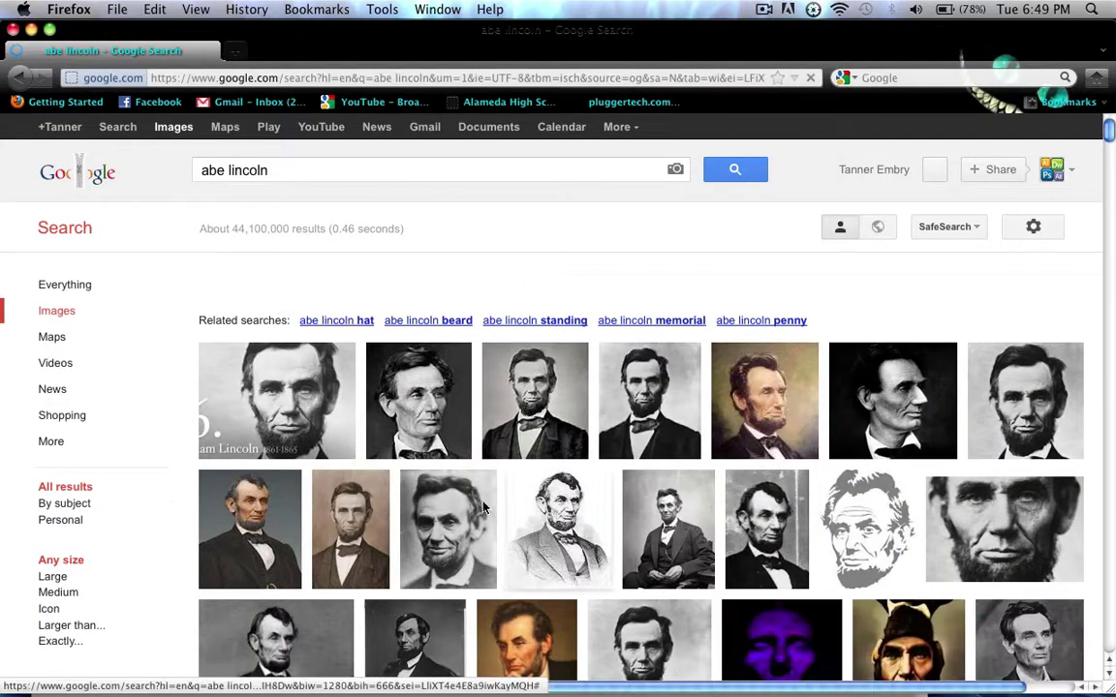
left_click(484, 509)
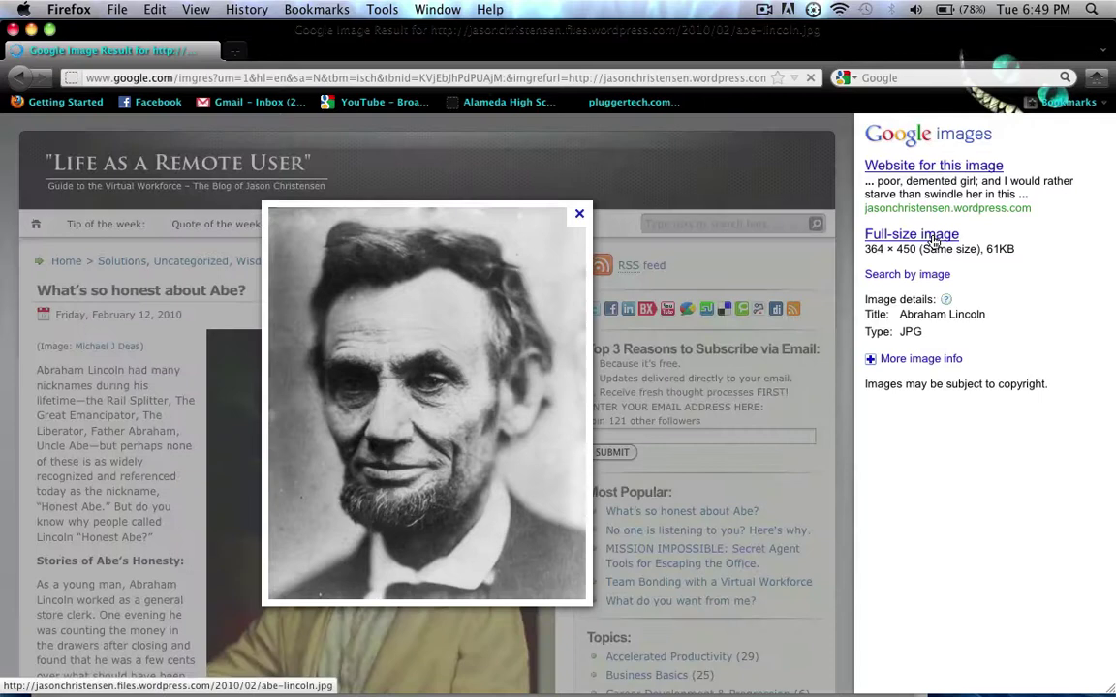
left_click(911, 235)
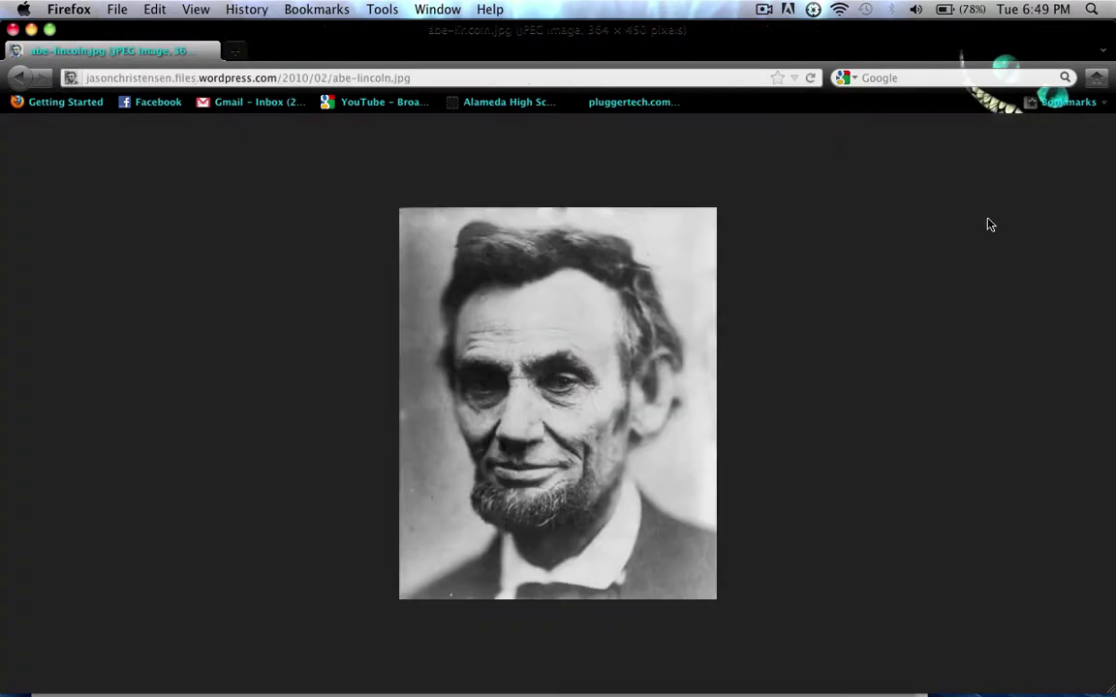
Save the portrait to the Desktop as abe-lincoln.jpg with format All Files, then close Downloads
right_click(526, 356)
left_click(629, 405)
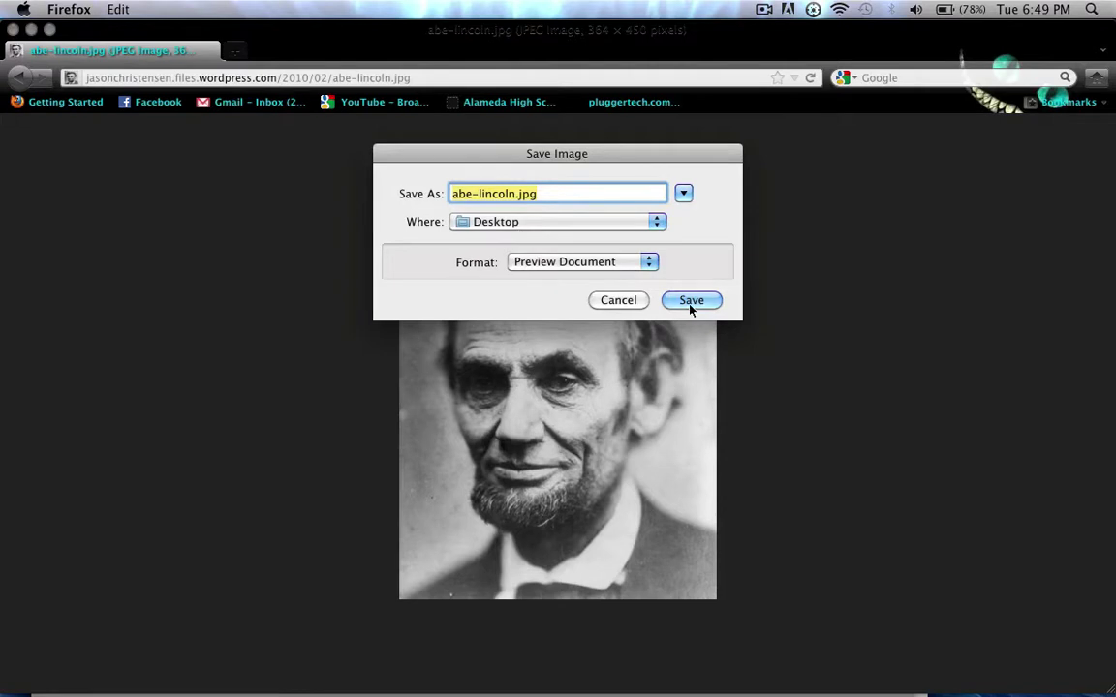
left_click(602, 263)
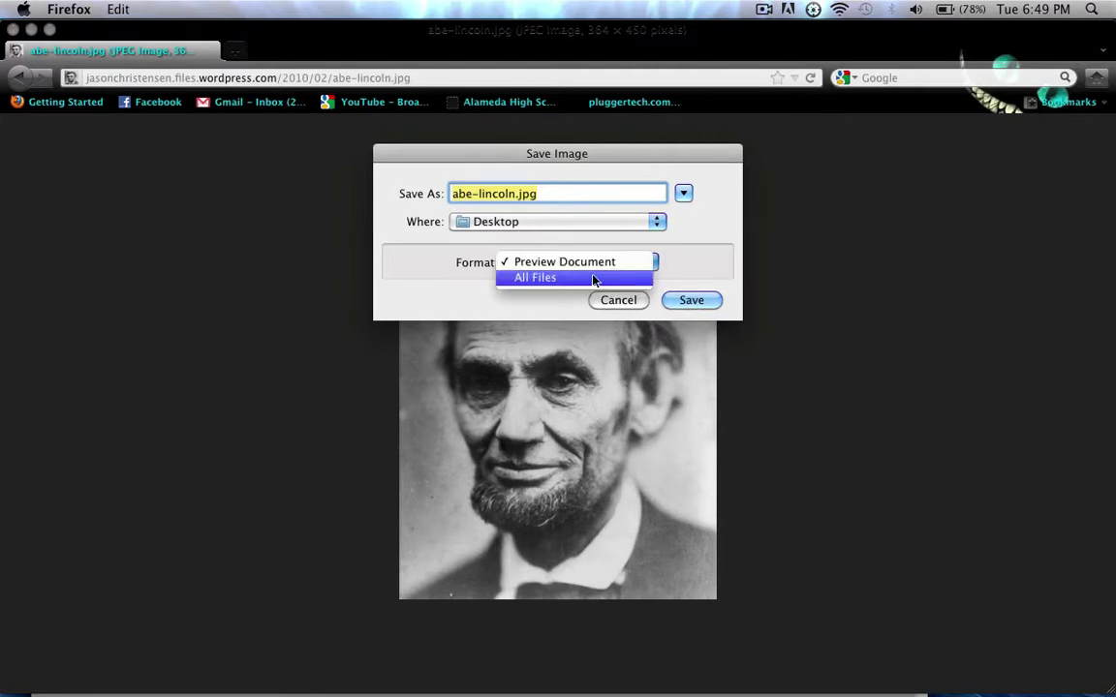
left_click(593, 278)
left_click(691, 301)
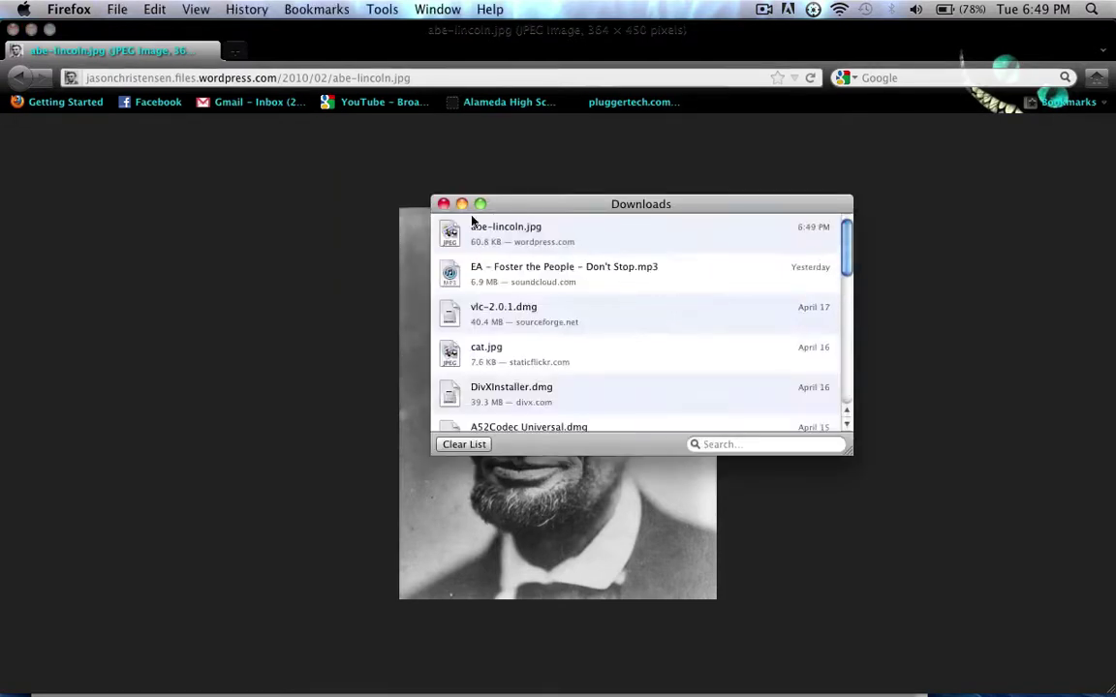
left_click(444, 205)
Close Firefox, minimize Project 2 Example, and close the Art Finder window
left_click(12, 30)
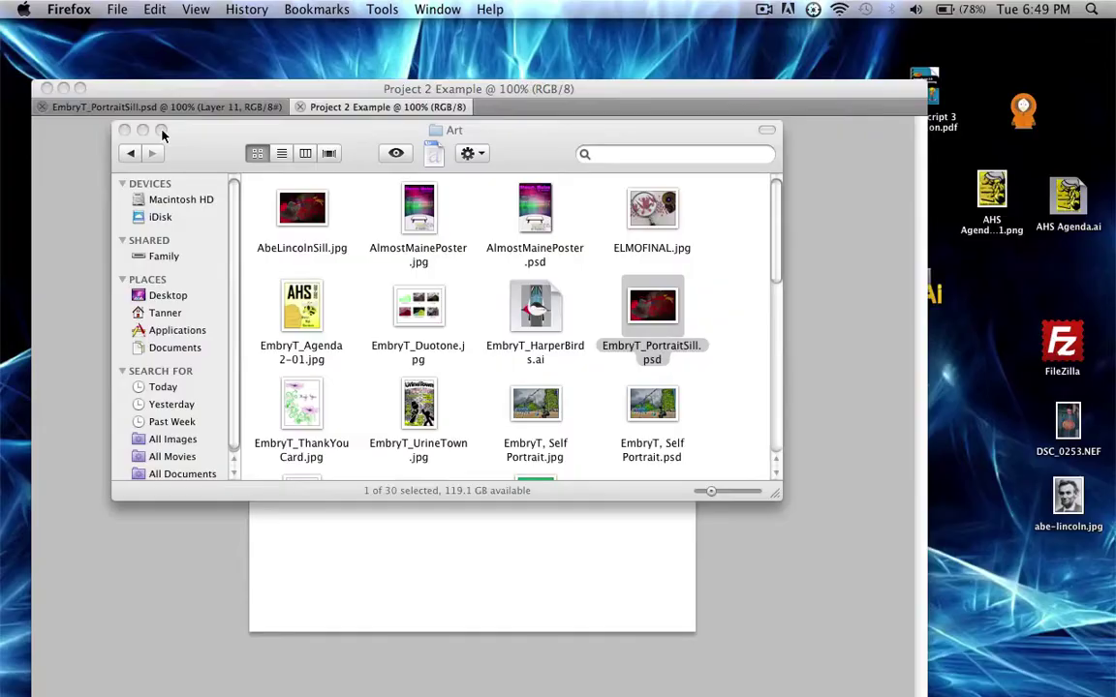
left_click(63, 88)
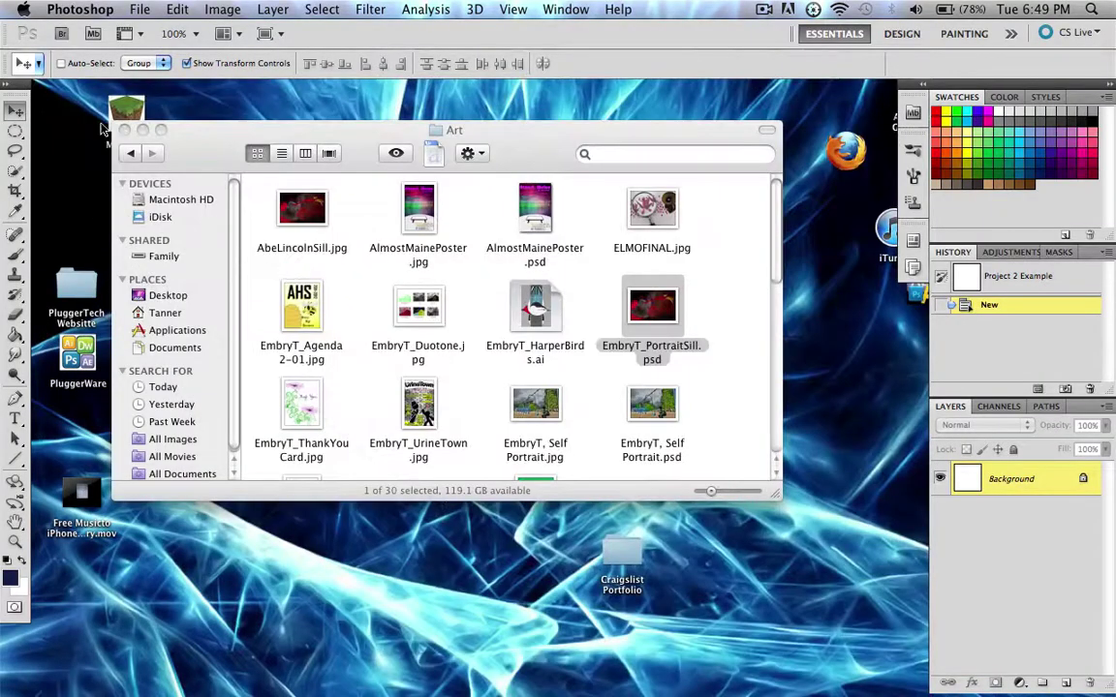
left_click(135, 129)
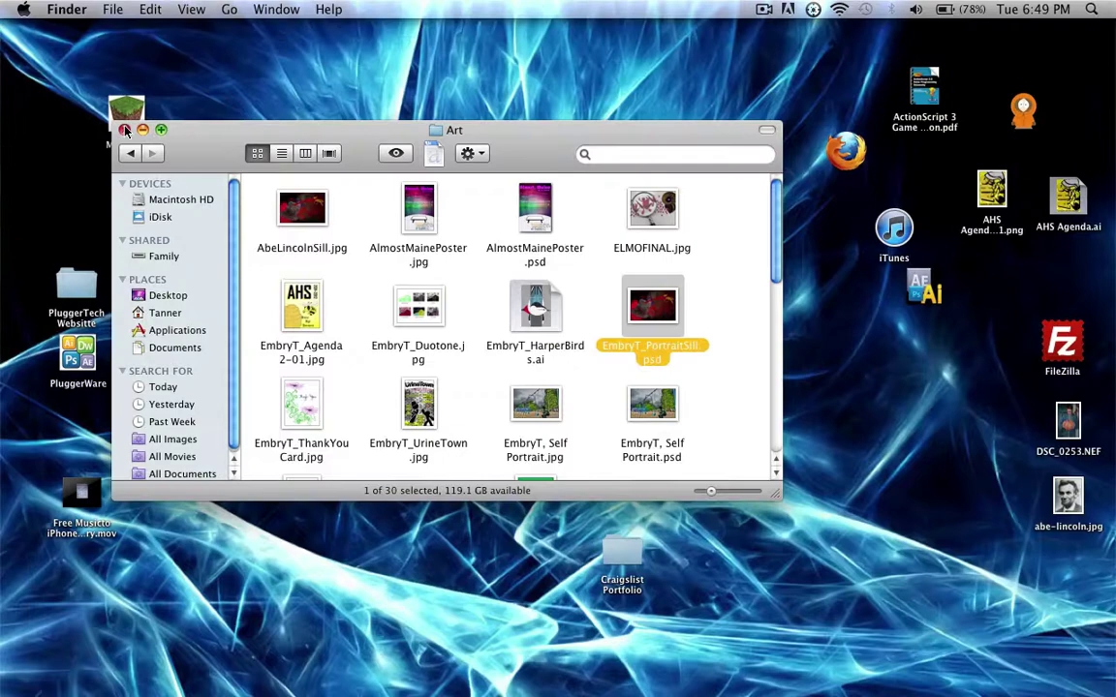
left_click(124, 130)
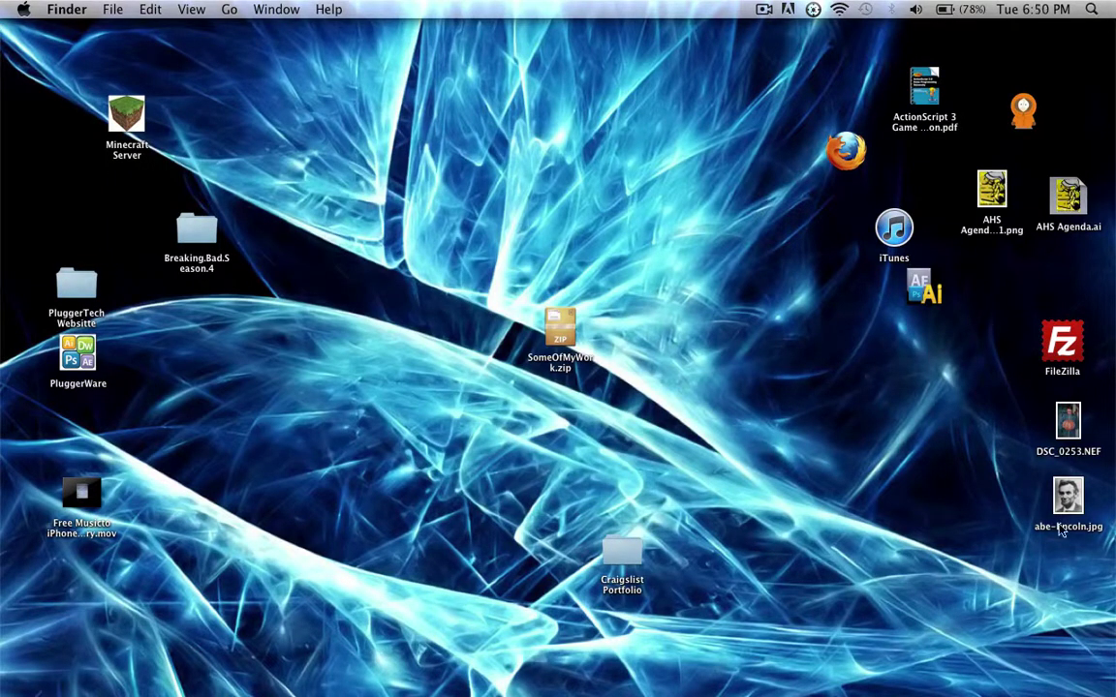
Open abe-lincoln.jpg from the Desktop with Adobe Photoshop CS5
left_click_drag(1067, 499, 451, 205)
right_click(448, 222)
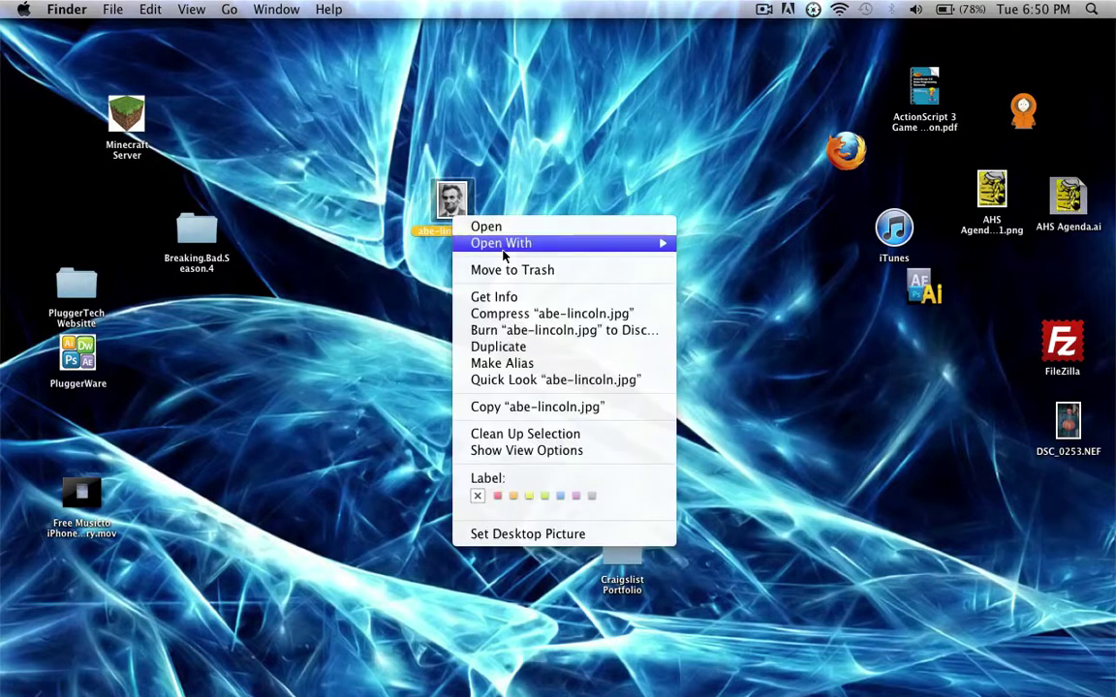
mouse_move(622, 249)
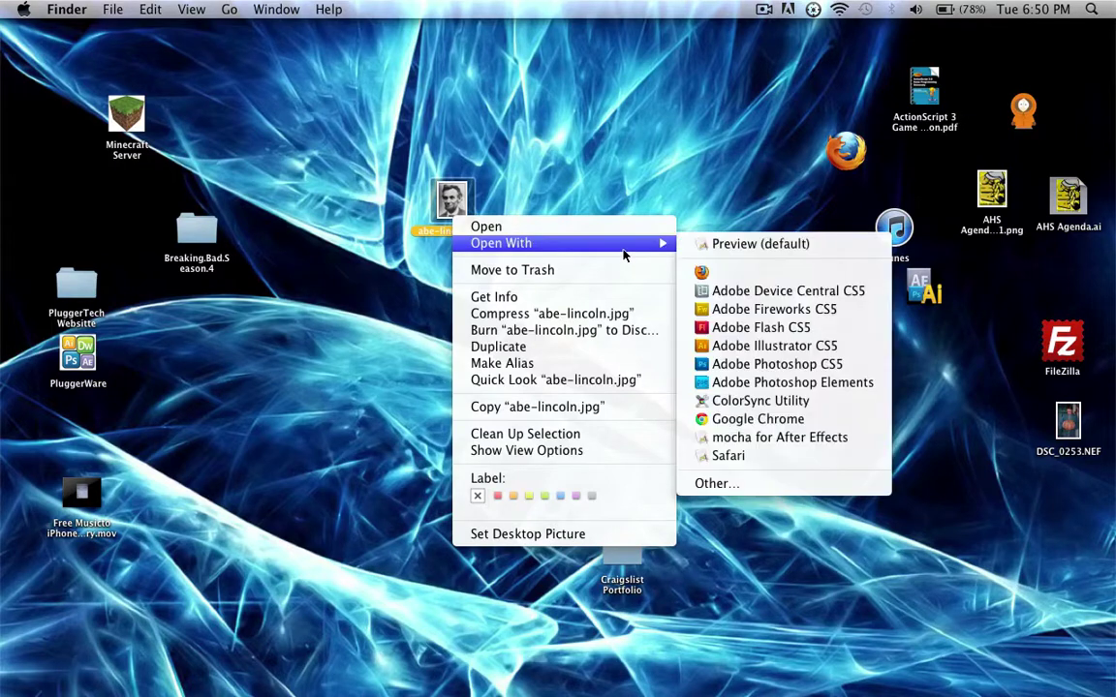
left_click(763, 364)
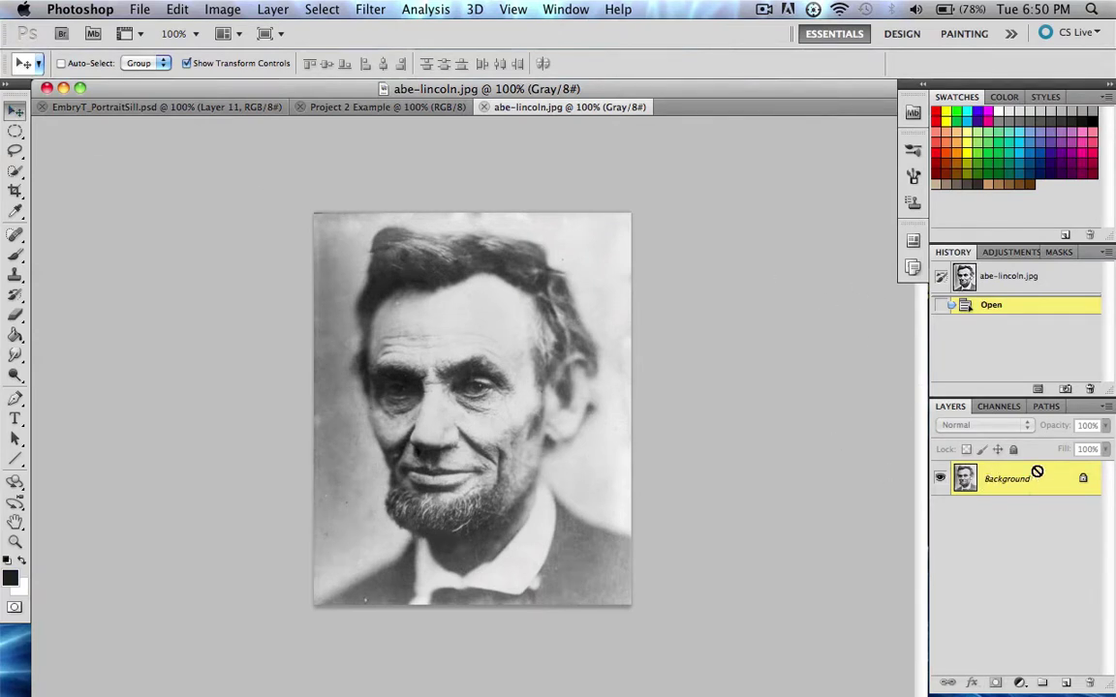
Copy the portrait to a new layer, drag it into Project 2 Example, and name it 'Abe'
key("super+j")
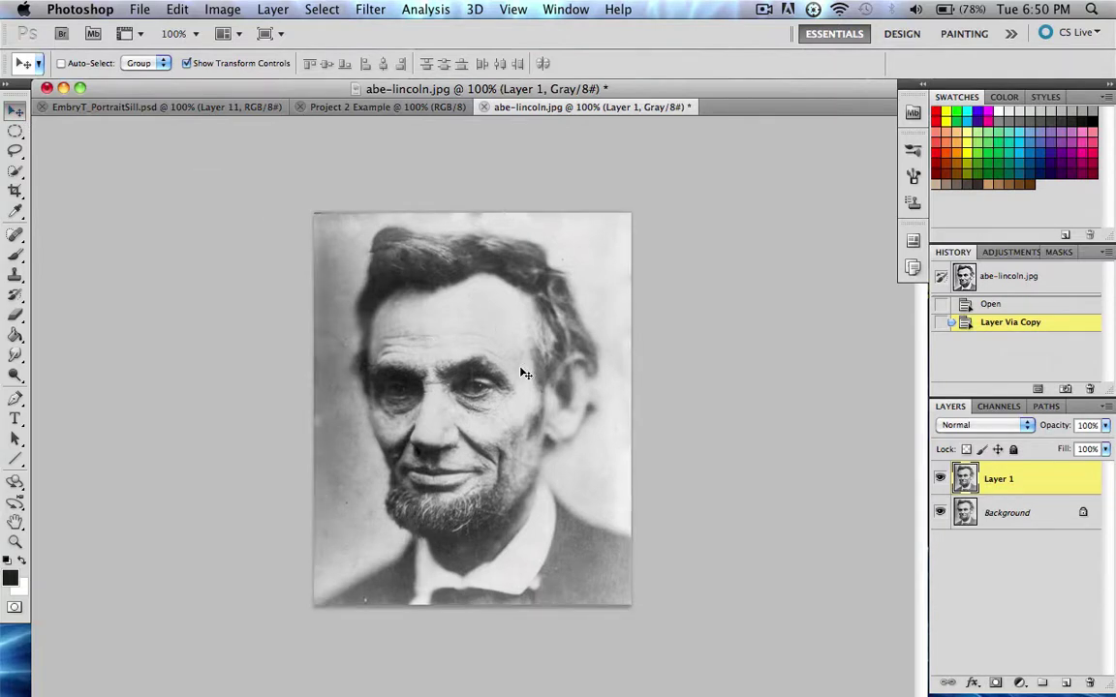
left_click_drag(524, 373, 395, 114)
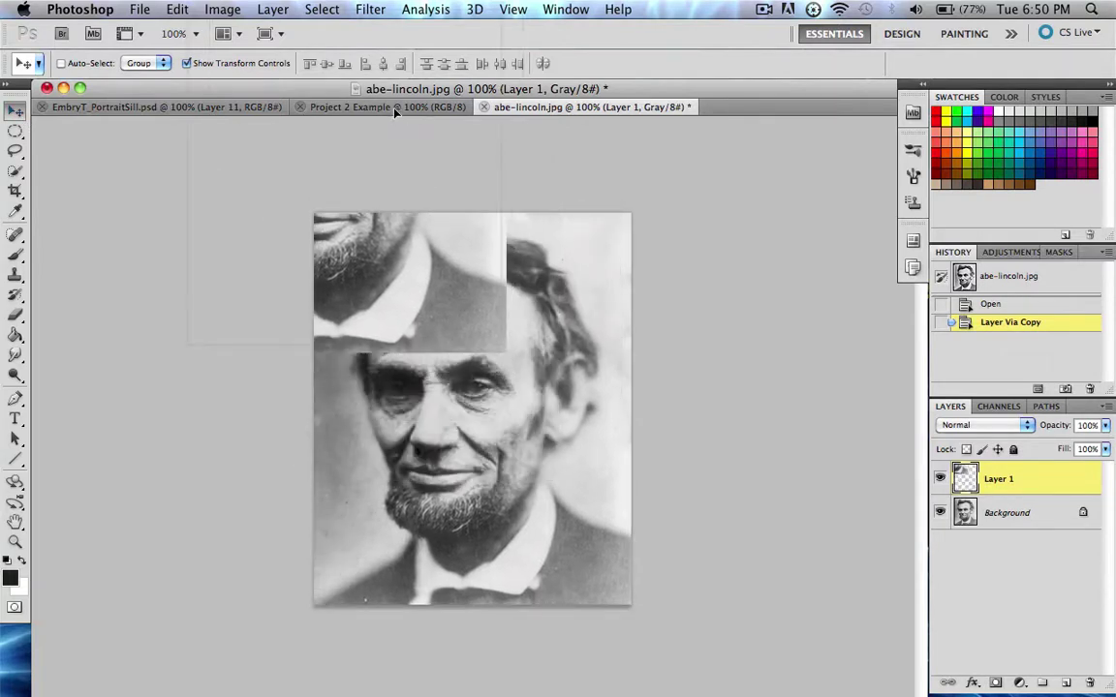
left_click_drag(395, 114, 520, 369)
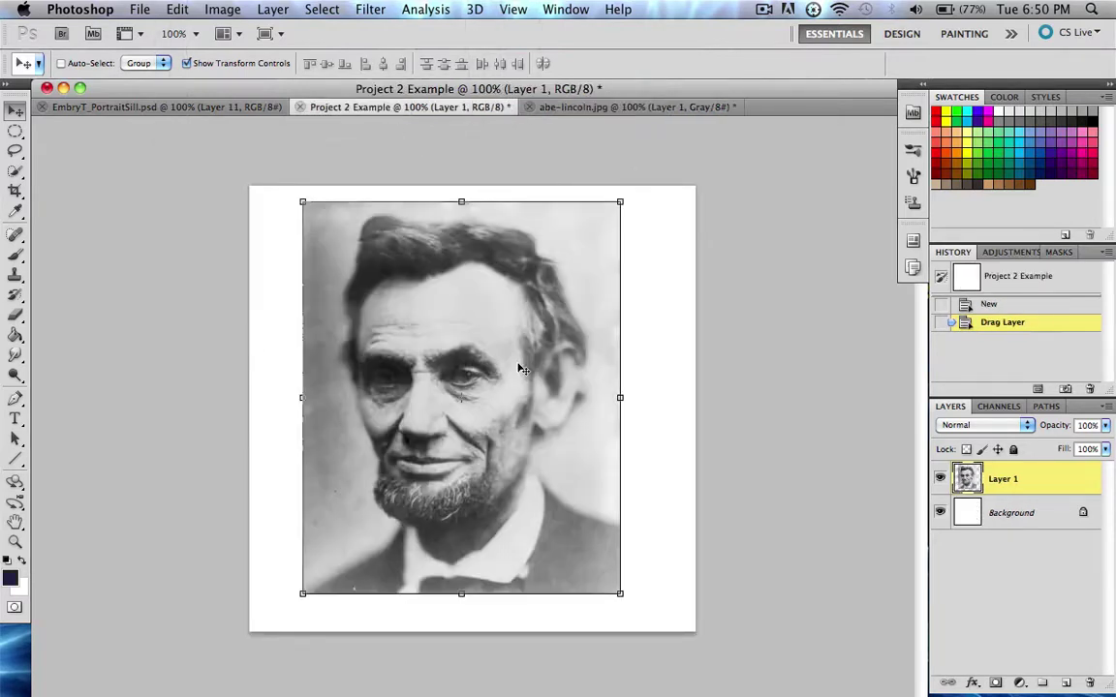
double_click(1001, 479)
type("Abe")
key("Return")
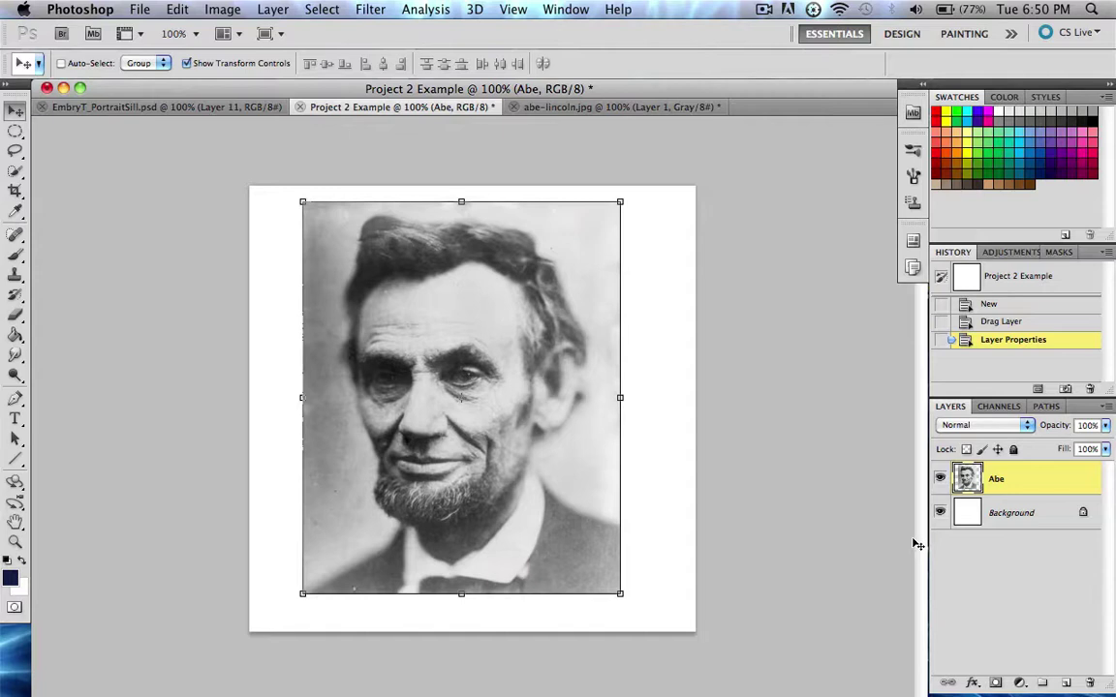
Delete the Abe layer from Project 2 Example
left_click(993, 570)
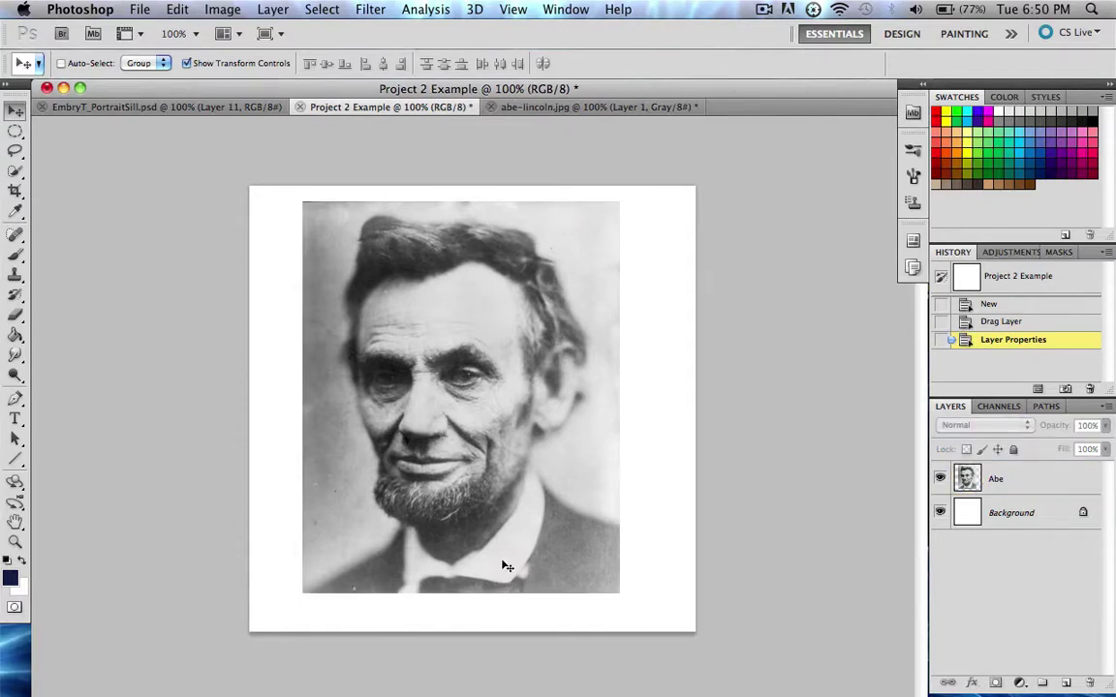
left_click(983, 481)
key("Delete")
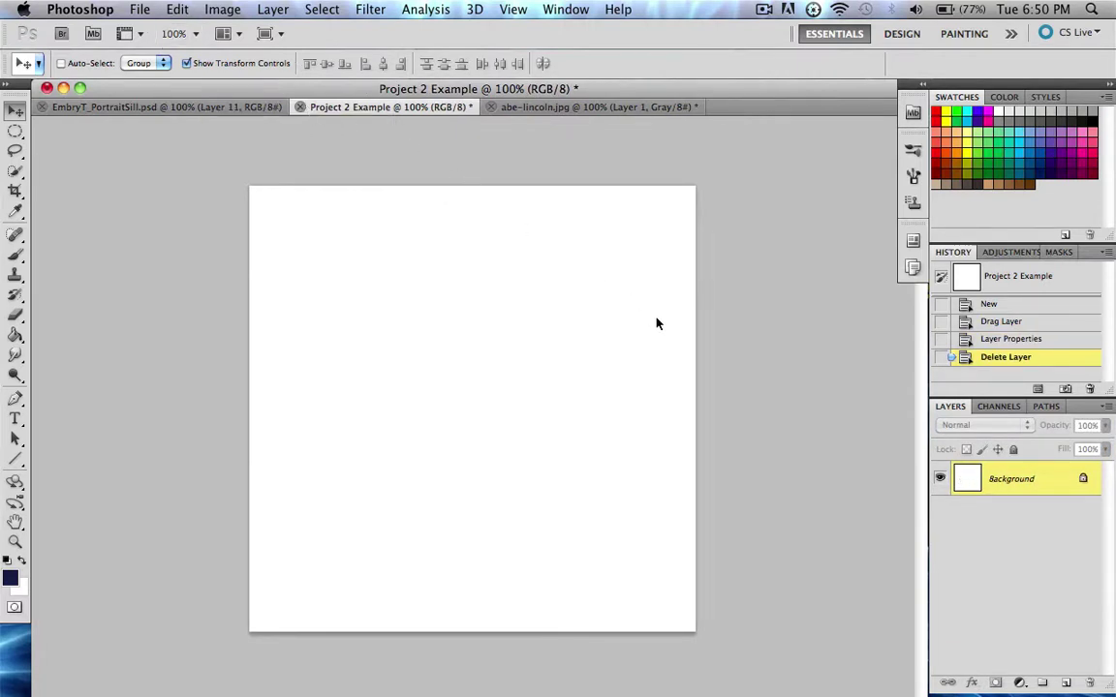
Close Project 2 Example and abe-lincoln.jpg without saving
key("super+w")
left_click(469, 259)
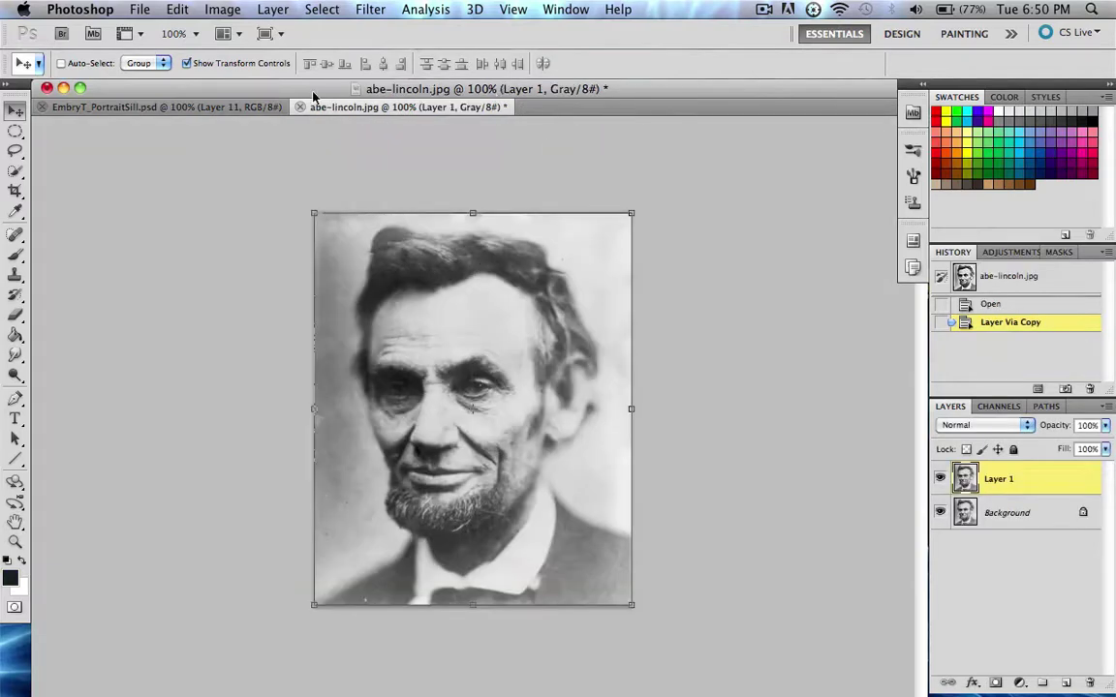
key("super+w")
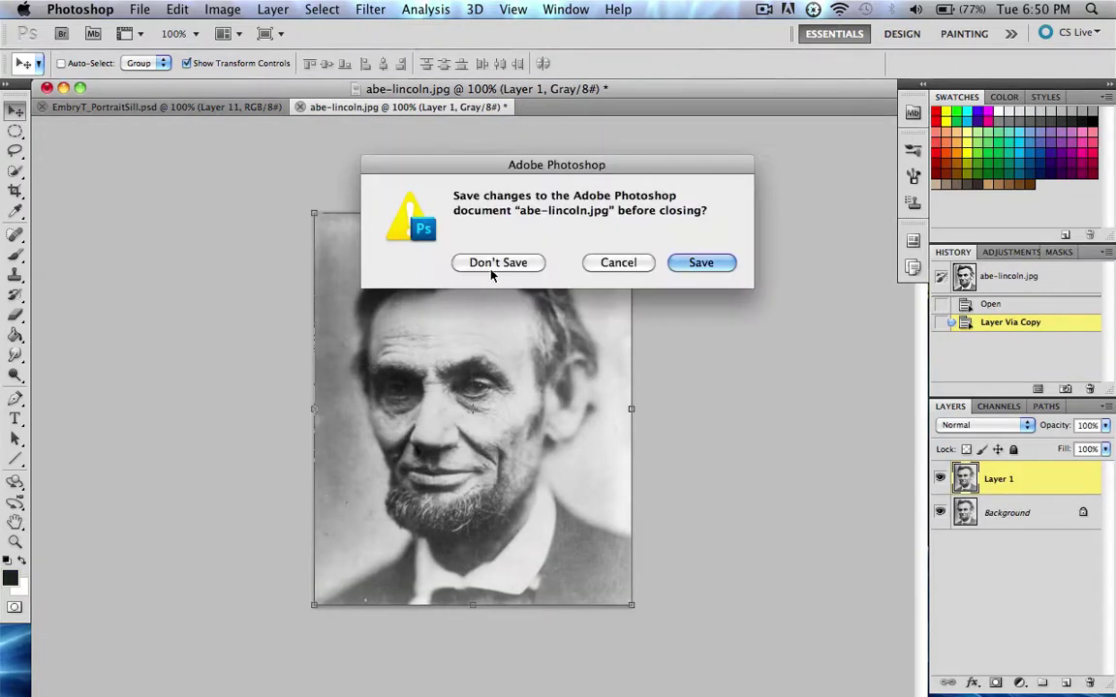
left_click(492, 260)
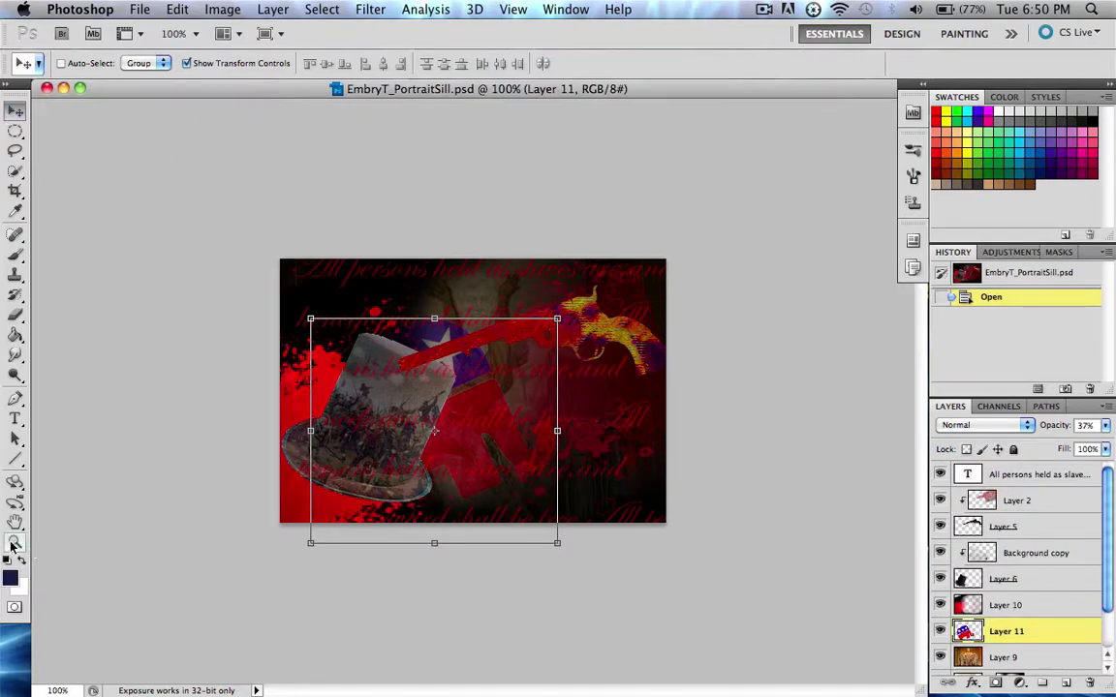
Zoom in on the hat and star, then return to the Move tool
left_click(15, 541)
left_click_drag(407, 336, 331, 296)
left_click(15, 110)
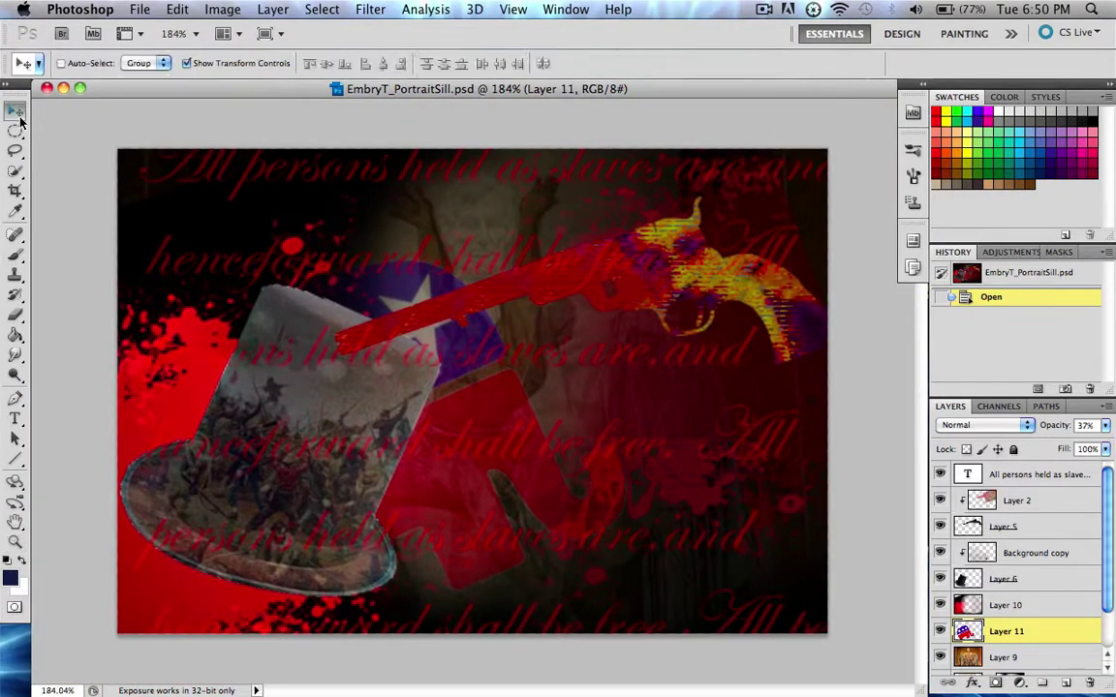
scroll(1051, 634, "down", 2)
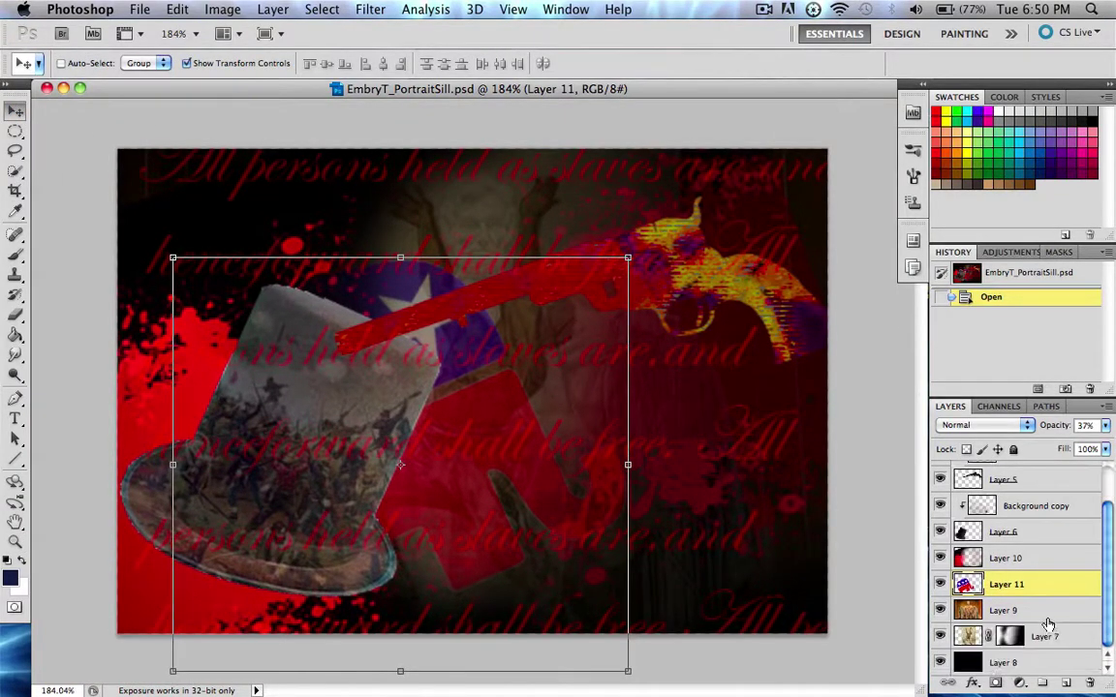
scroll(1048, 623, "up", 2)
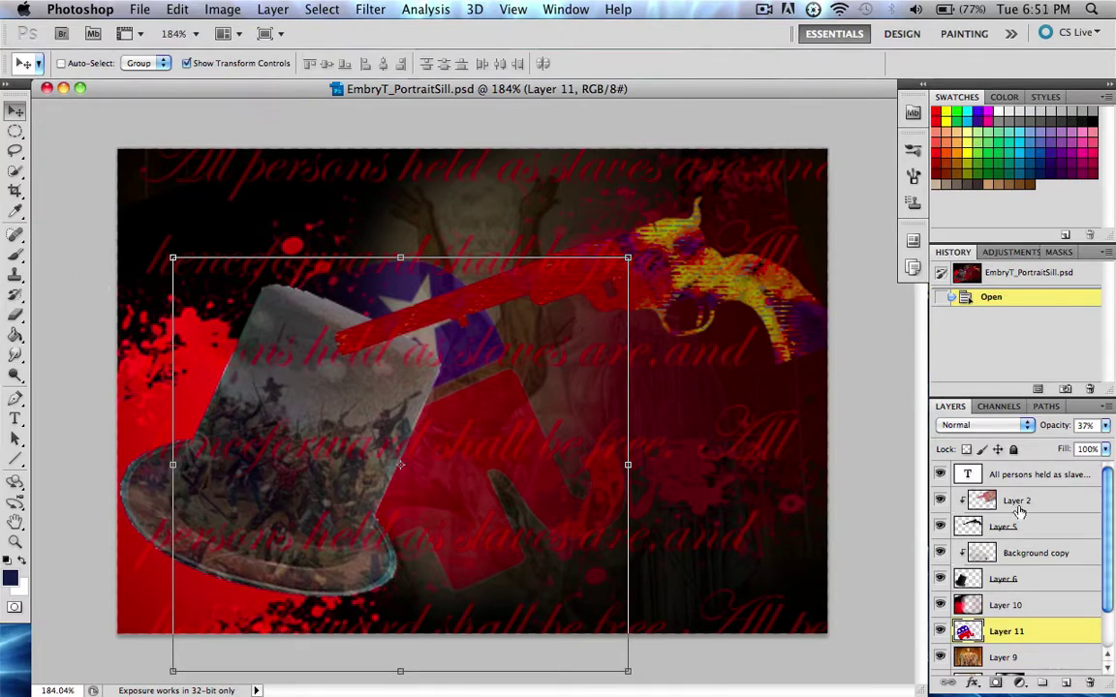
Hide the Proclamation text, Layer 2, Layer 5 and Background copy layers
left_click(1027, 475)
left_click(1015, 499)
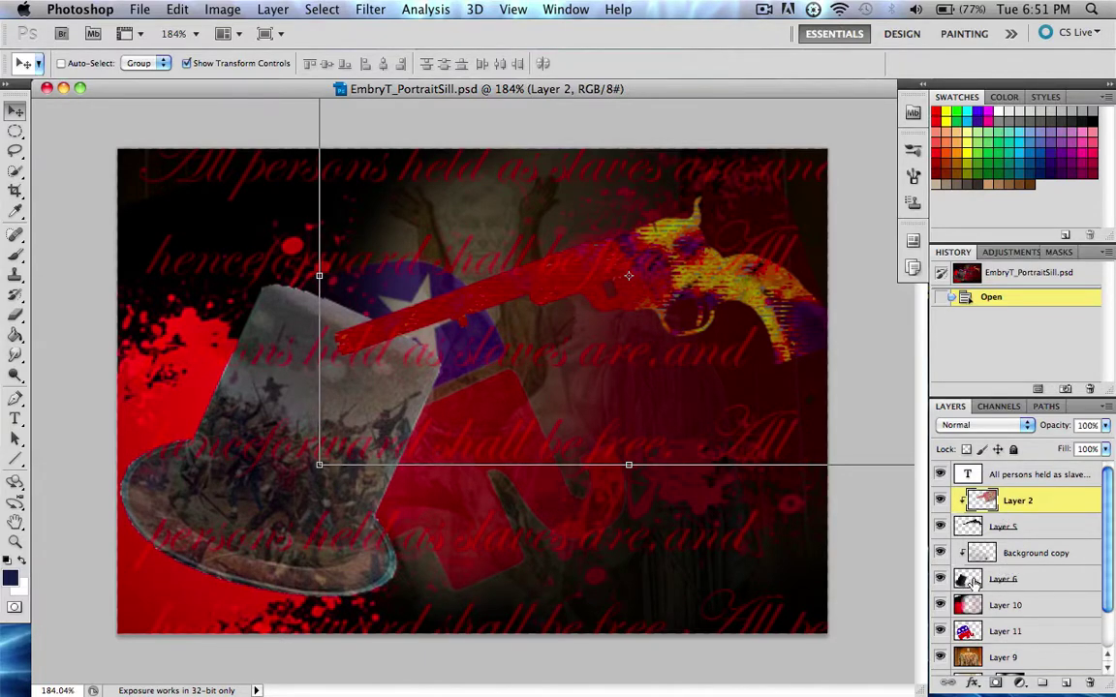
scroll(1037, 623, "down", 2)
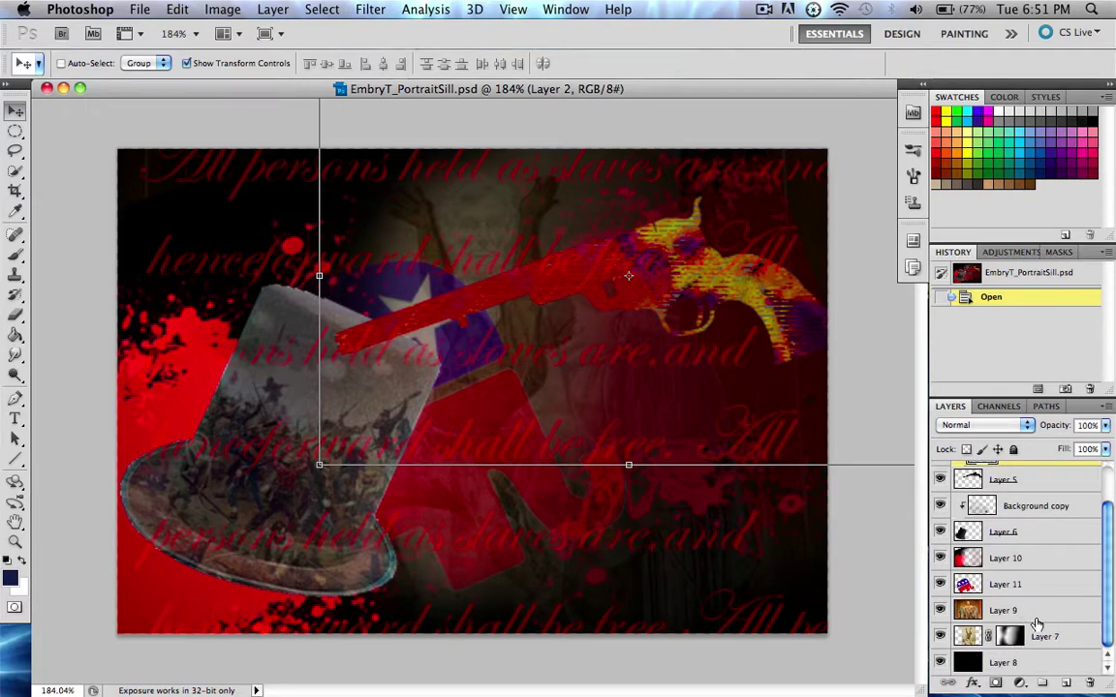
scroll(1036, 623, "up", 2)
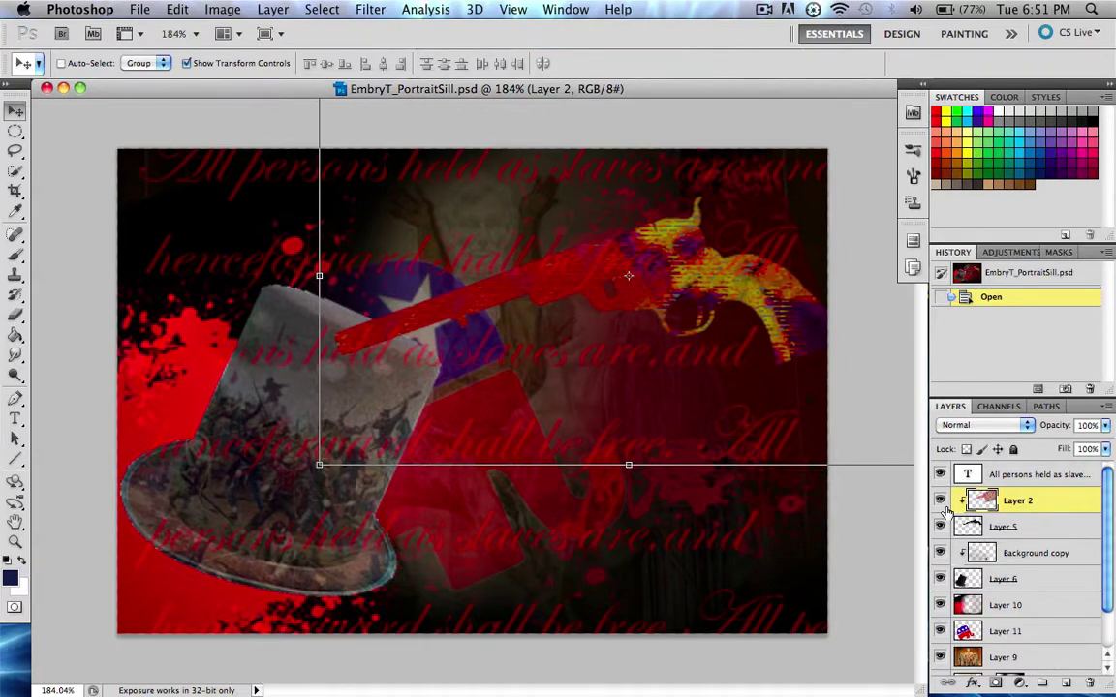
scroll(961, 504, "down", 2)
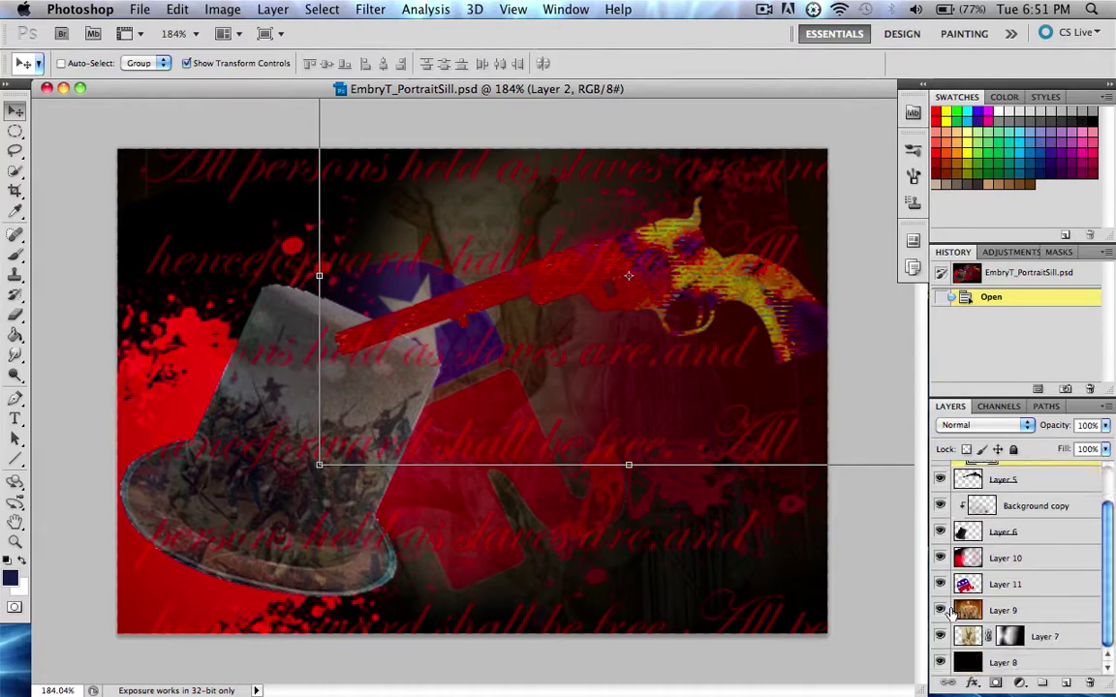
scroll(944, 528, "up", 2)
left_click_drag(942, 476, 942, 668)
Toggle the Layer 6 hat and Layer 8 black backdrop, leaving both visible
left_click(941, 578)
left_click(941, 578)
scroll(941, 561, "down", 2)
left_click(941, 666)
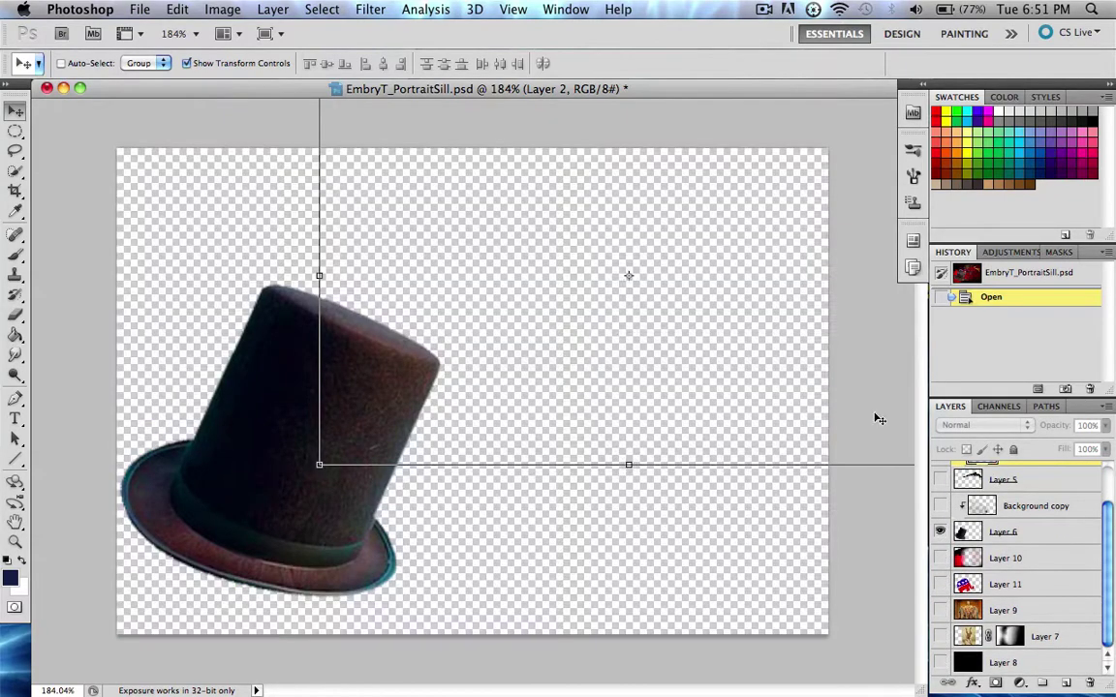
left_click(939, 663)
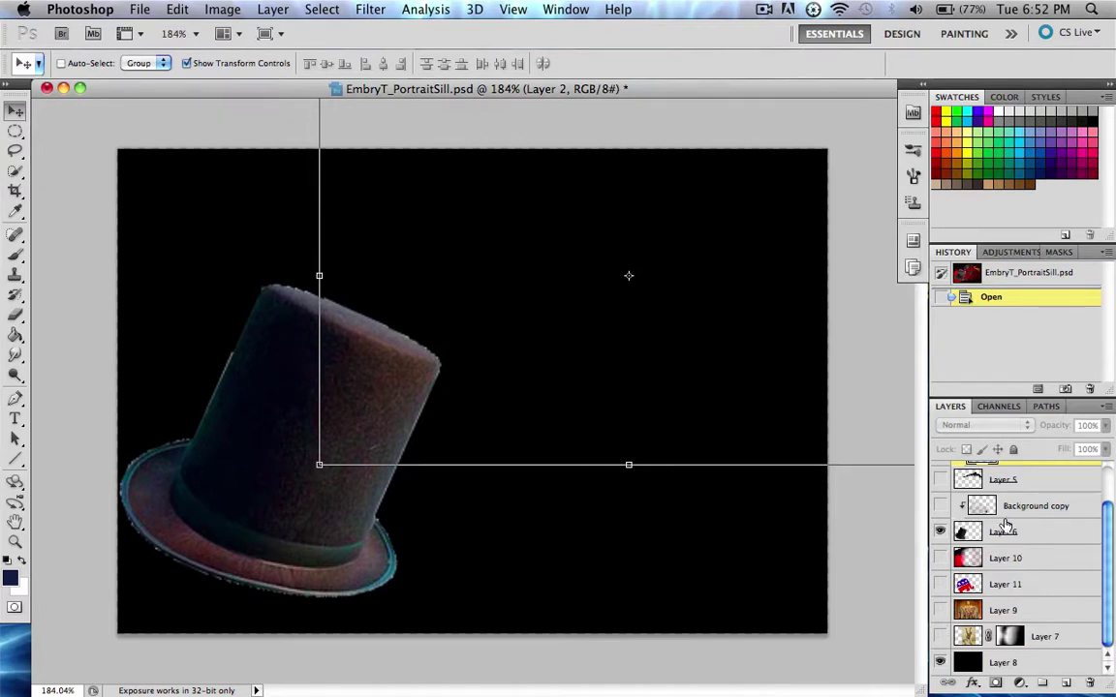
scroll(1007, 528, "up", 2)
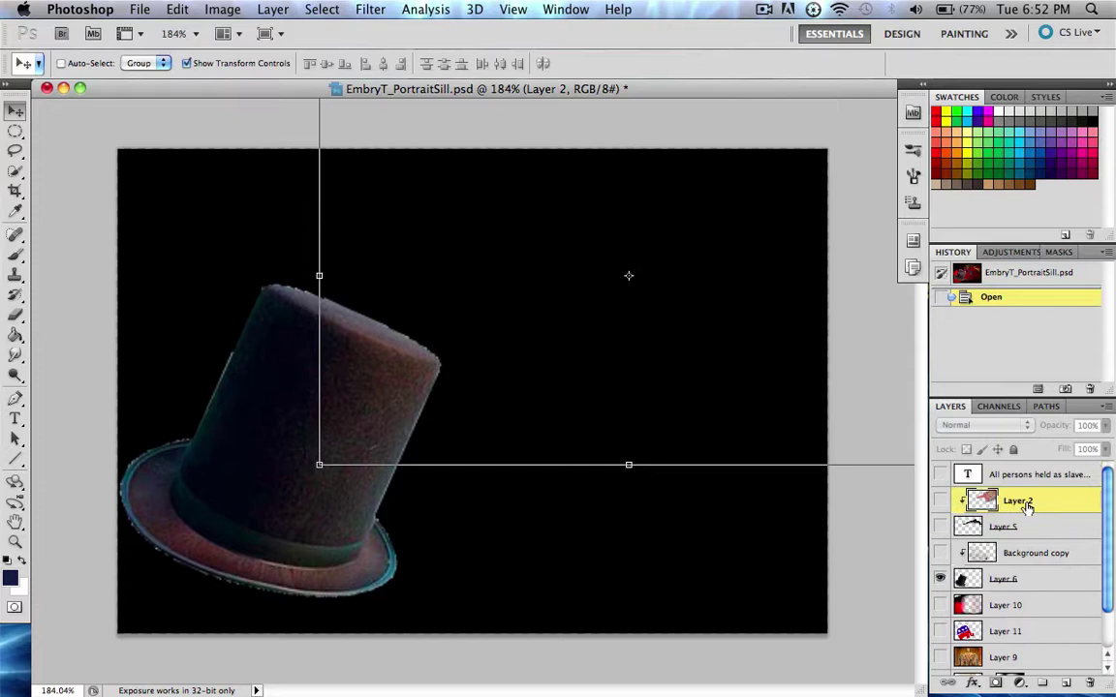
scroll(1022, 518, "down", 2)
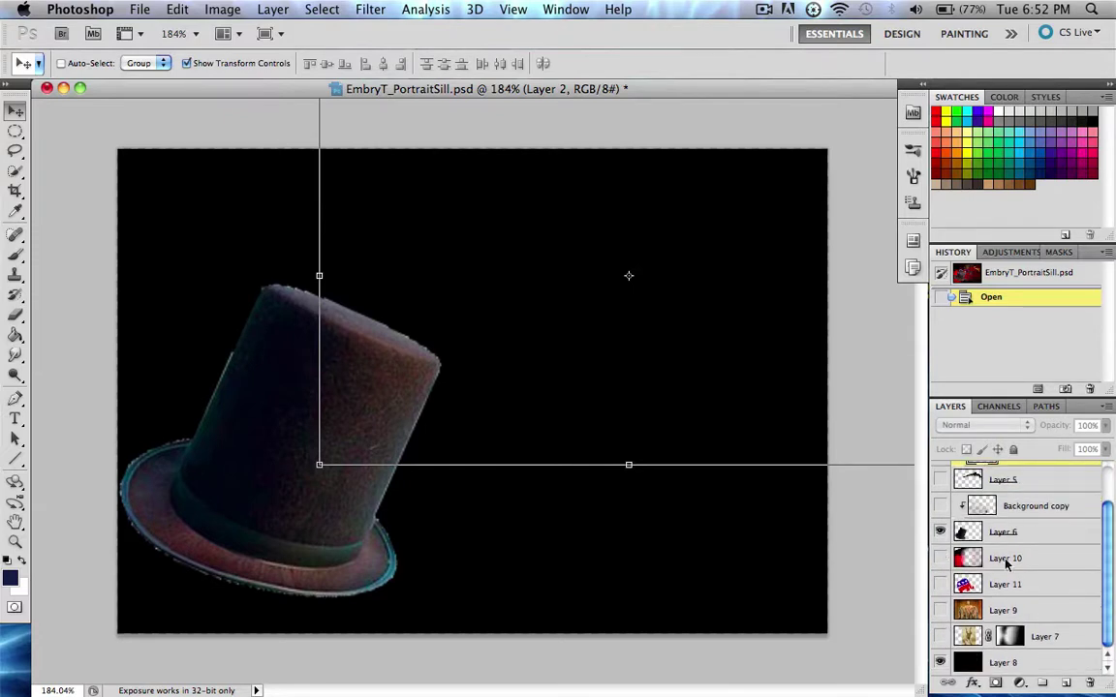
scroll(1035, 579, "up", 2)
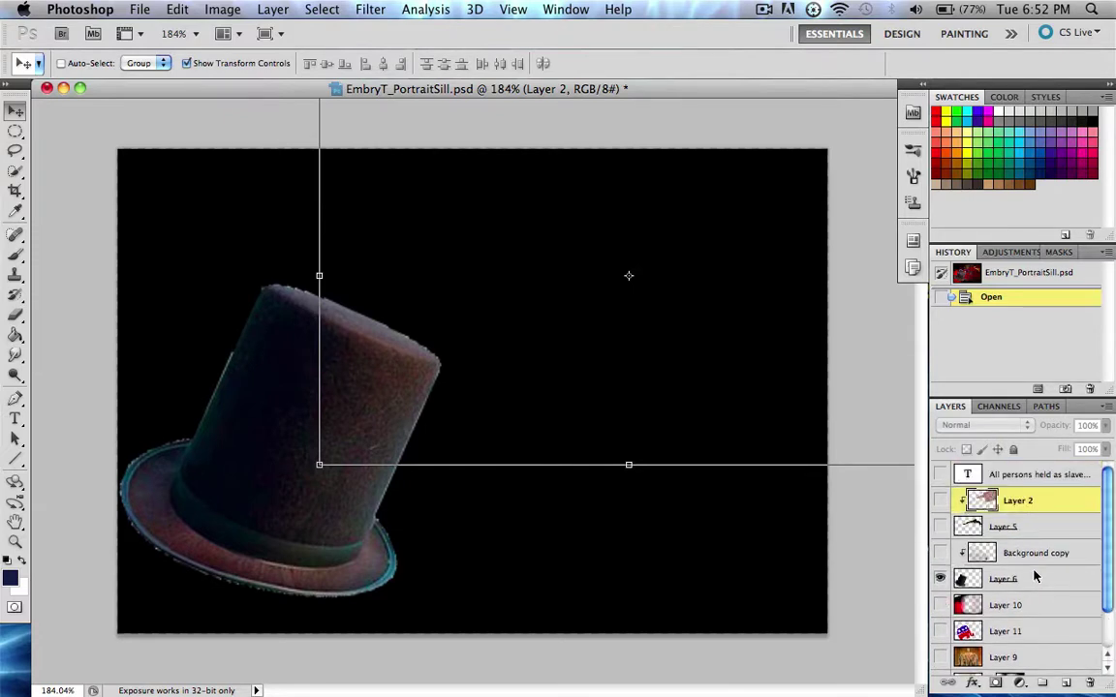
Keep the Layer 5 gun hidden and show the red splatter on Layer 10
left_click(940, 528)
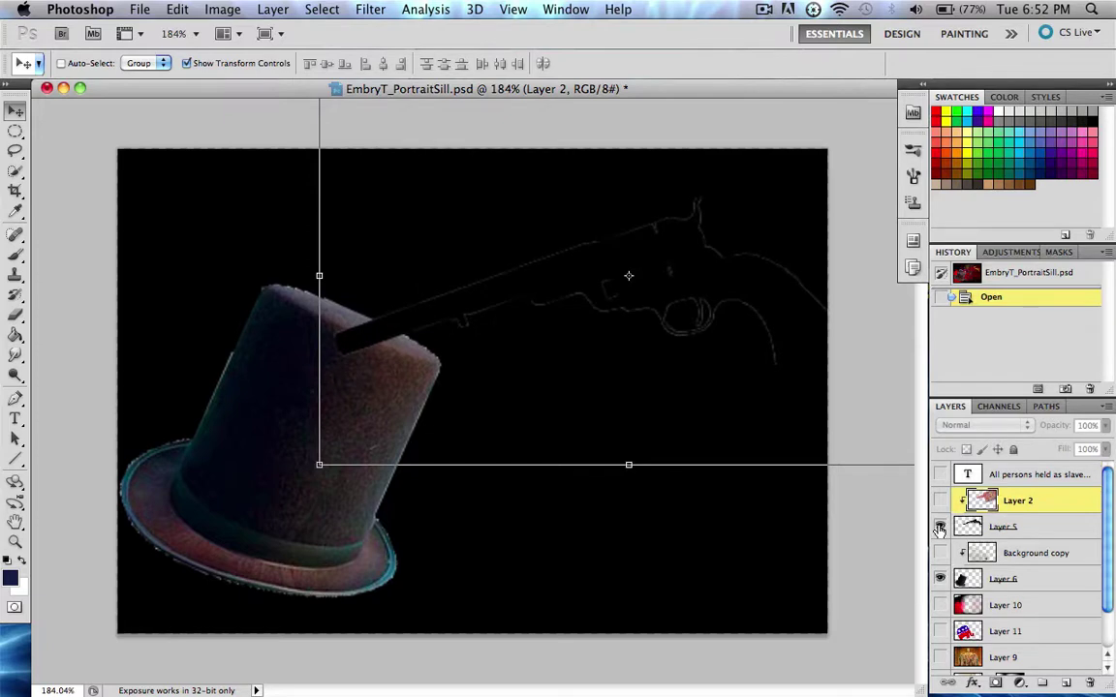
left_click(939, 527)
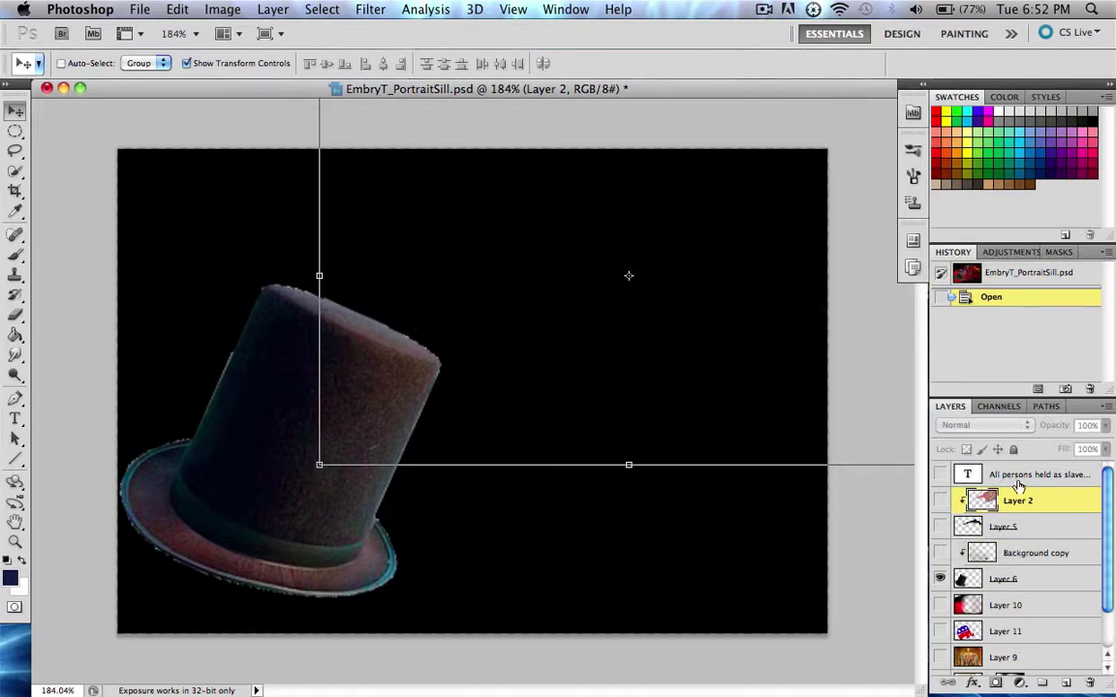
scroll(958, 581, "down", 1)
left_click(939, 579)
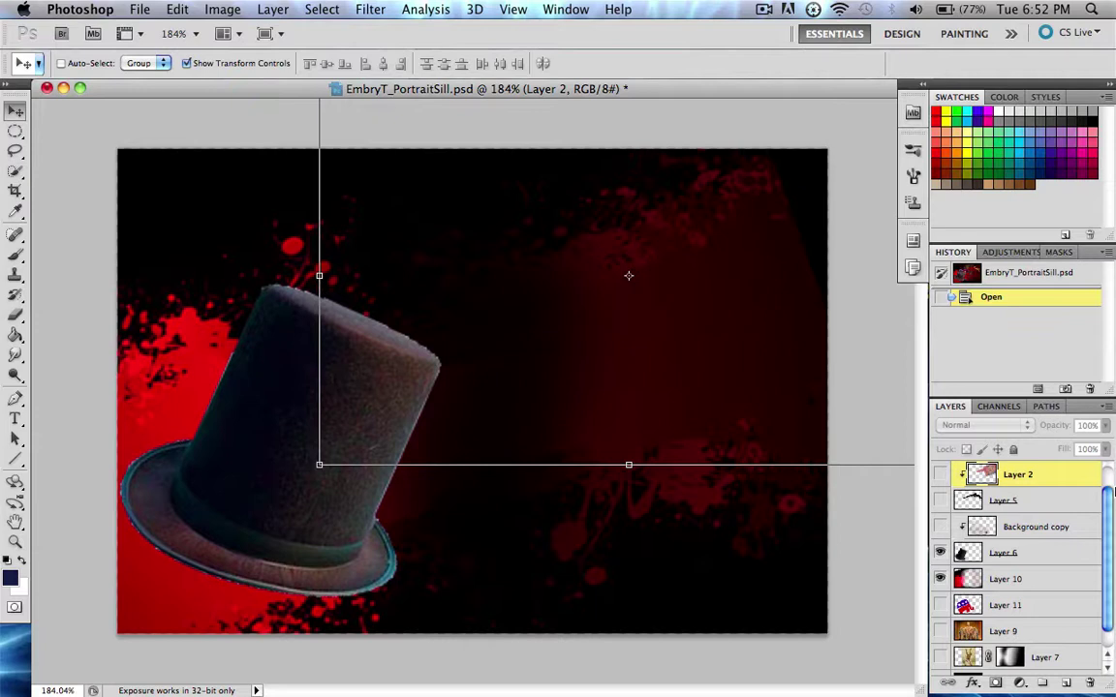
Show the Layer 5 revolver and the faint Layer 11 flag and elephant image
scroll(968, 520, "down", 1)
scroll(958, 517, "up", 2)
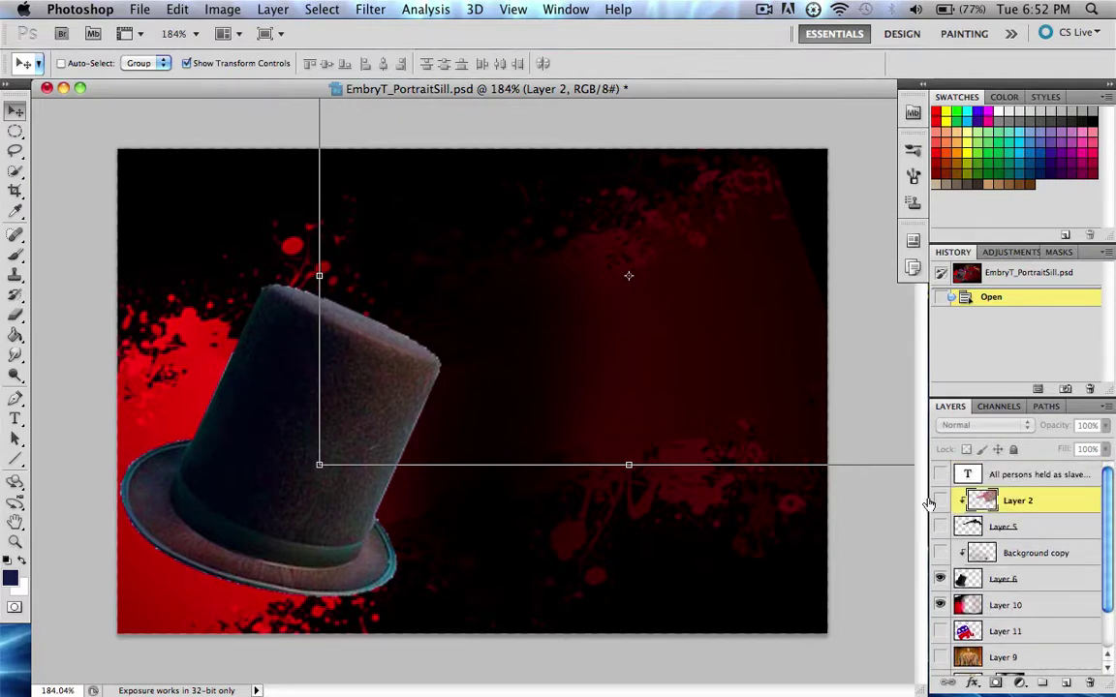
left_click(956, 528)
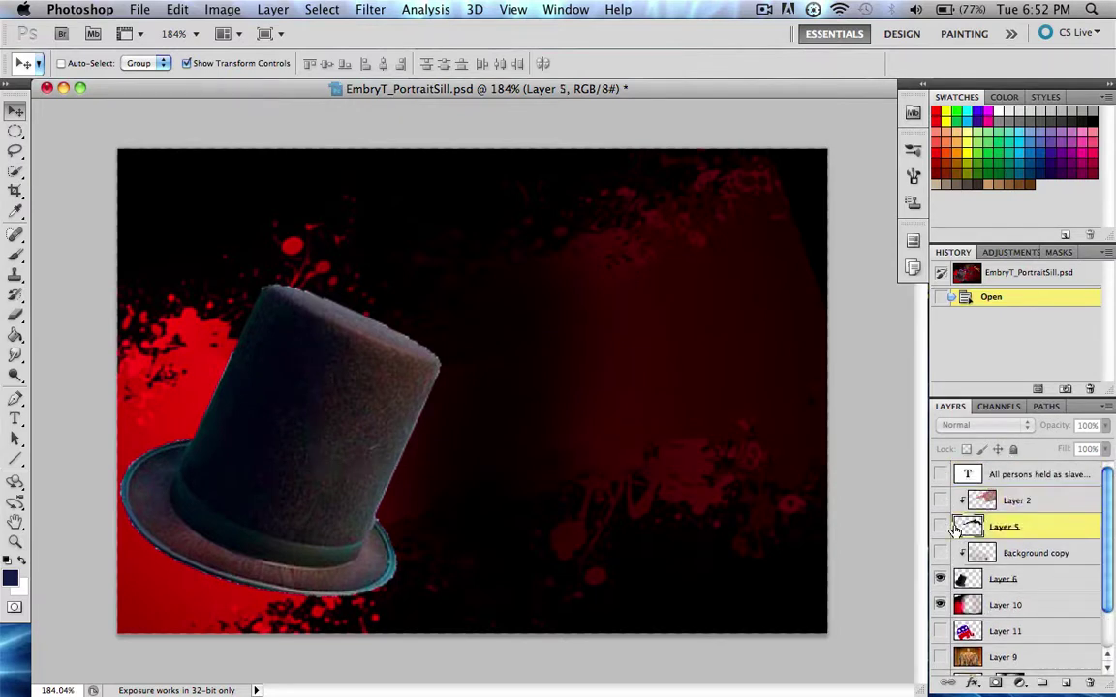
left_click(940, 527)
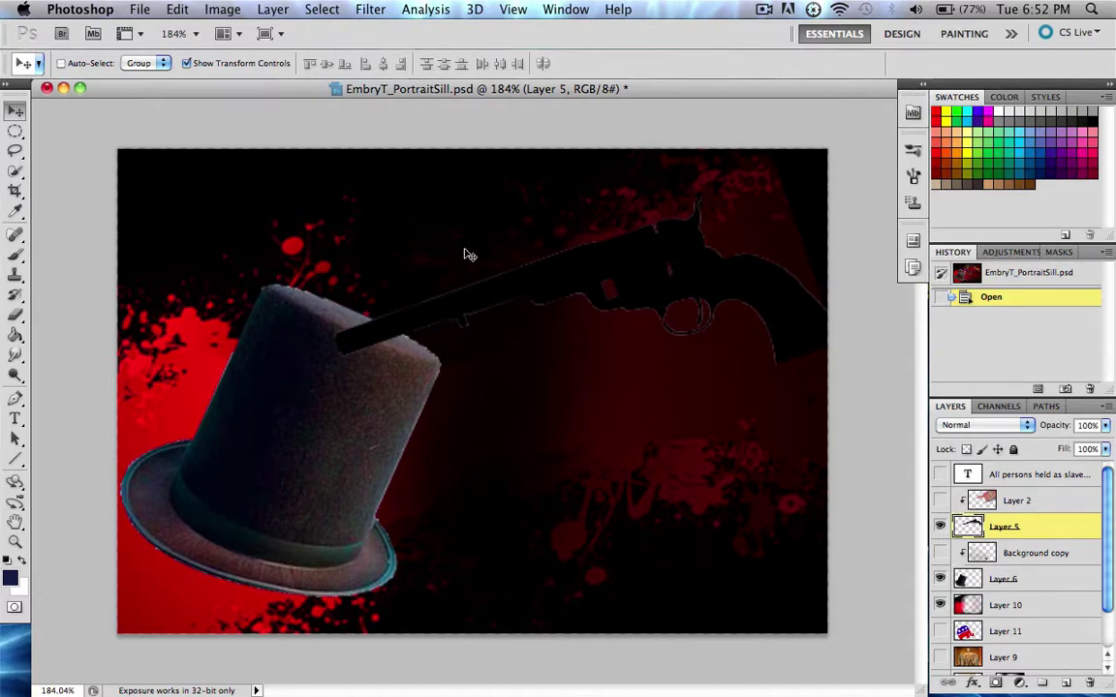
left_click(941, 631)
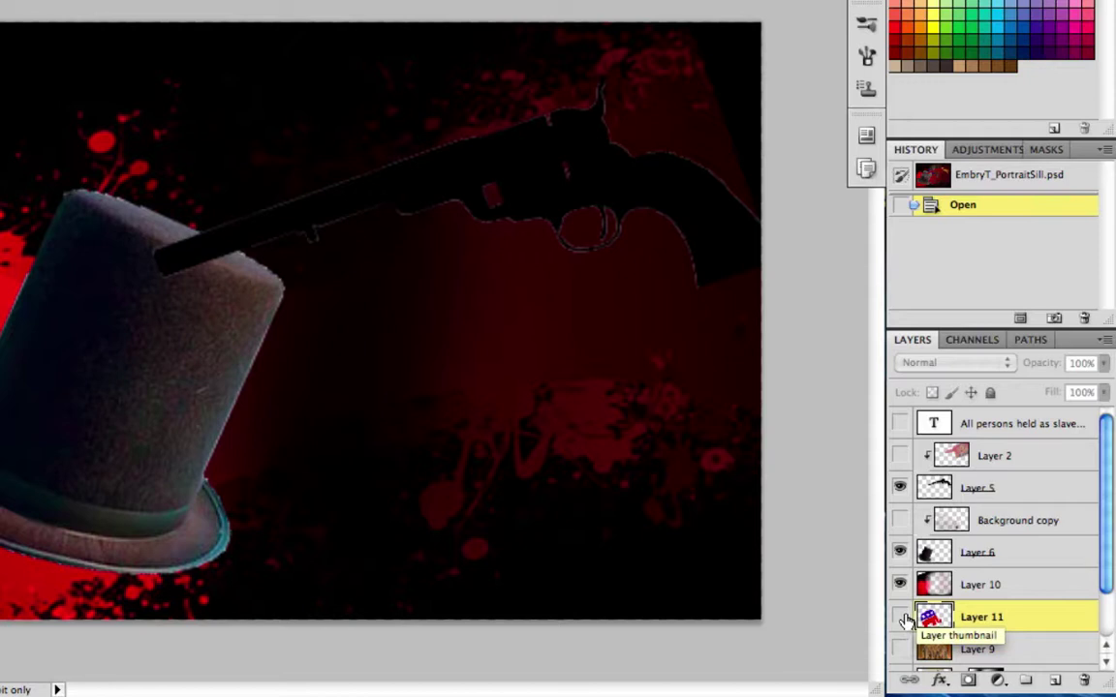
left_click(900, 617)
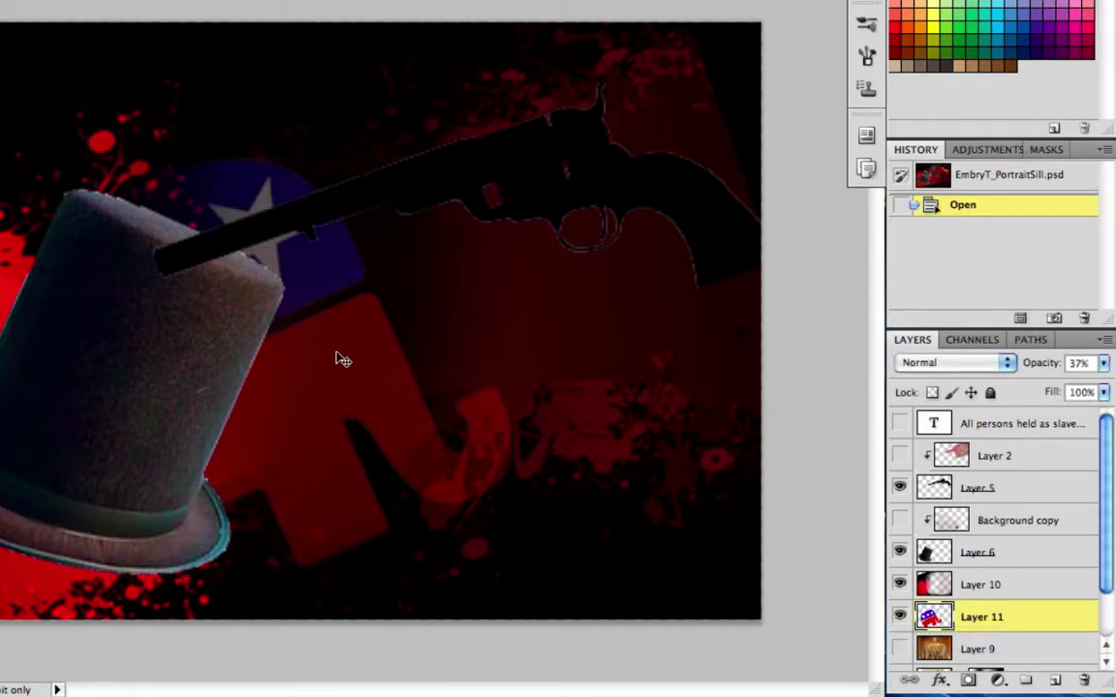
Turn on the gun's red-and-yellow texture, leaving the Proclamation text hidden
scroll(1026, 562, "down", 2)
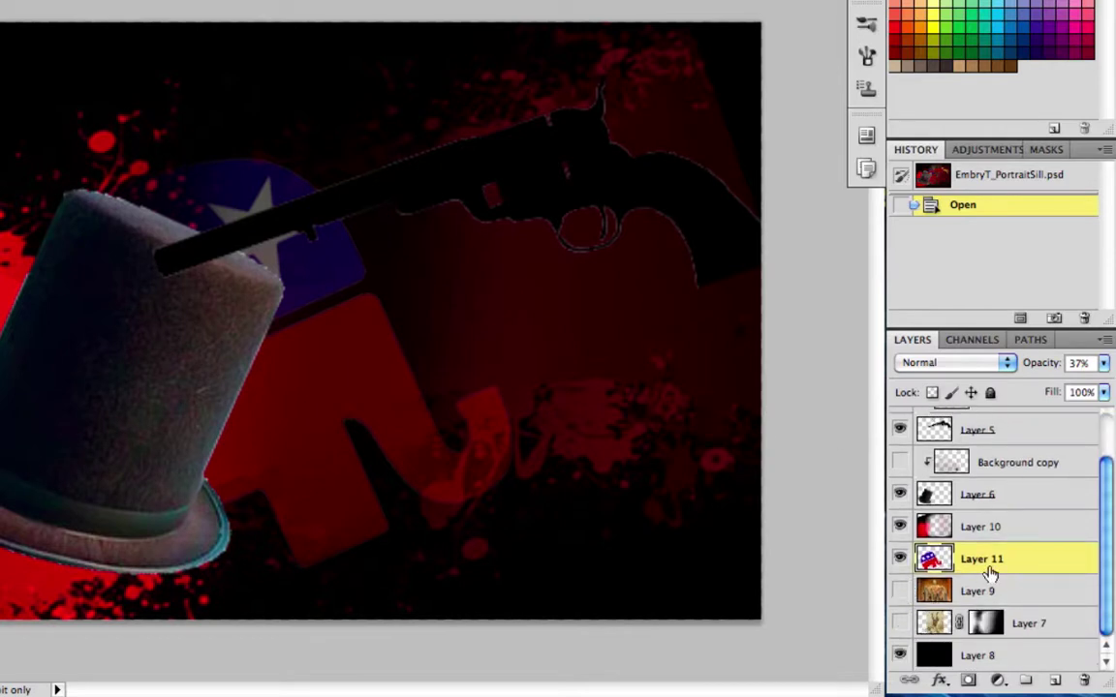
scroll(990, 566, "up", 2)
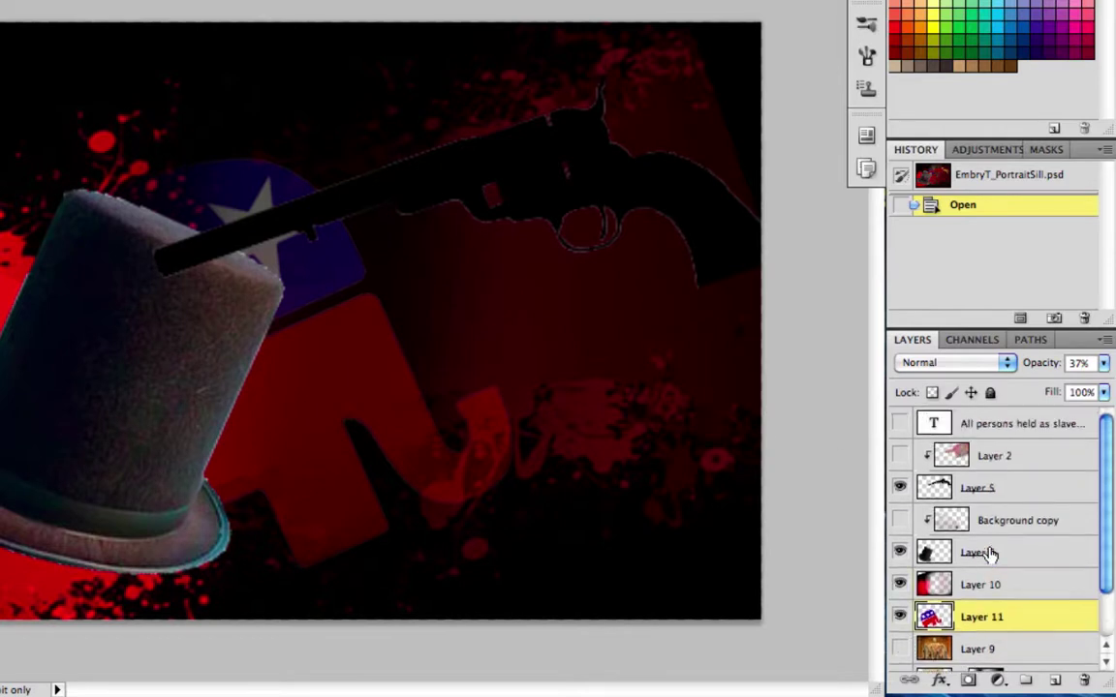
left_click(900, 488)
left_click(900, 423)
left_click(899, 423)
left_click(900, 487)
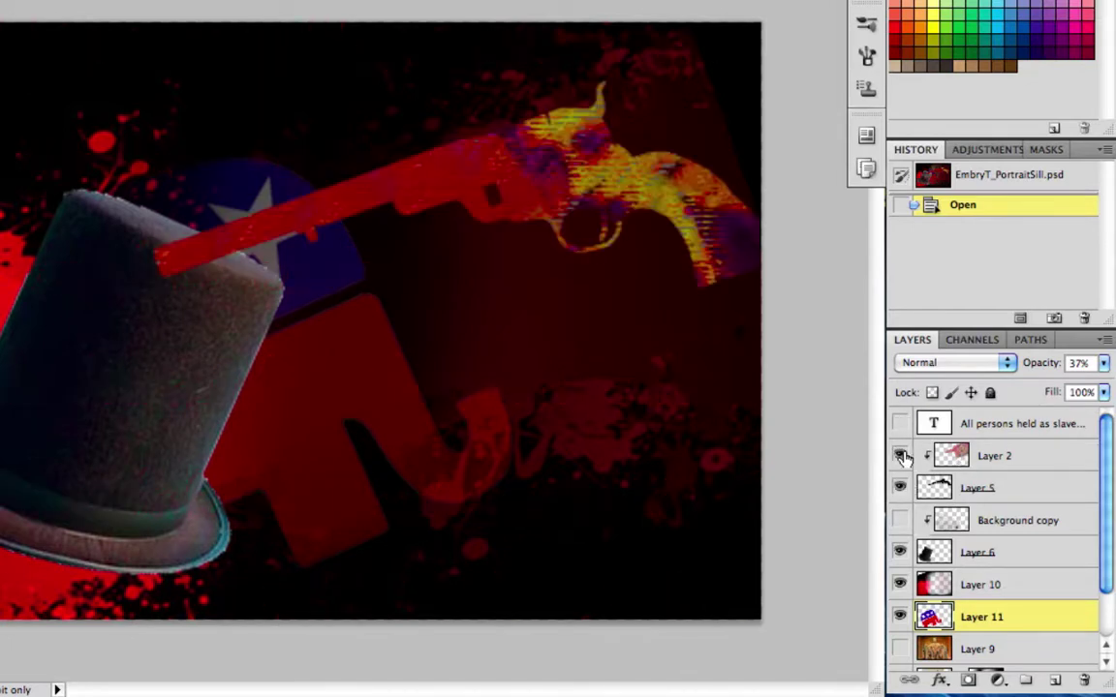
right_click(993, 456)
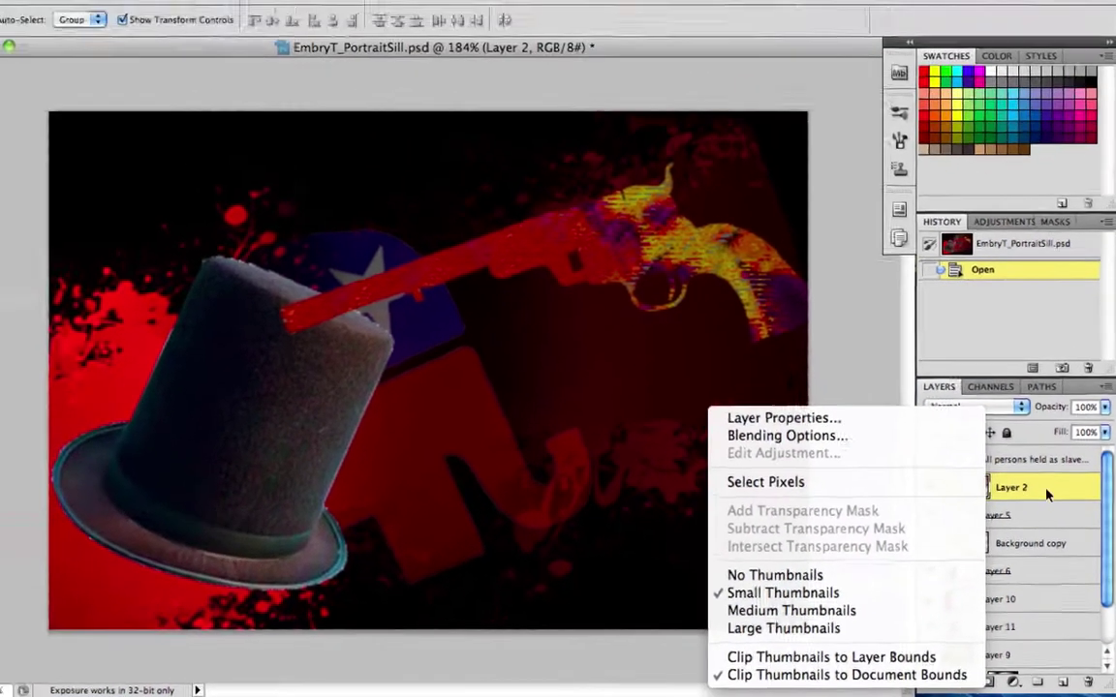
left_click(988, 471)
right_click(980, 501)
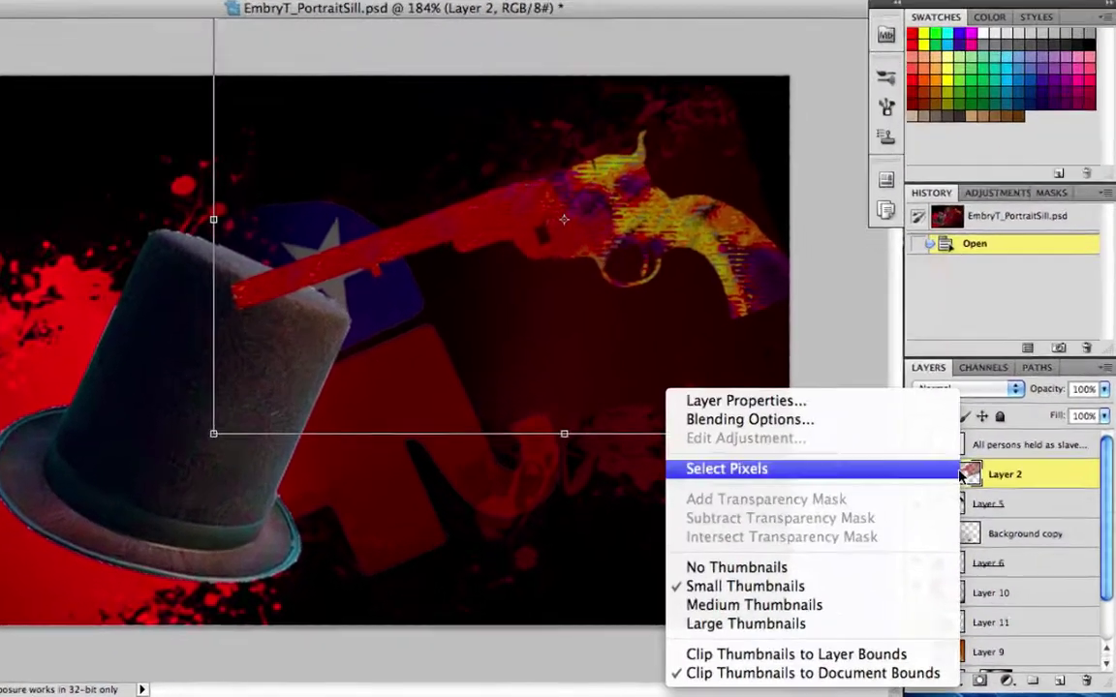
left_click(1075, 506)
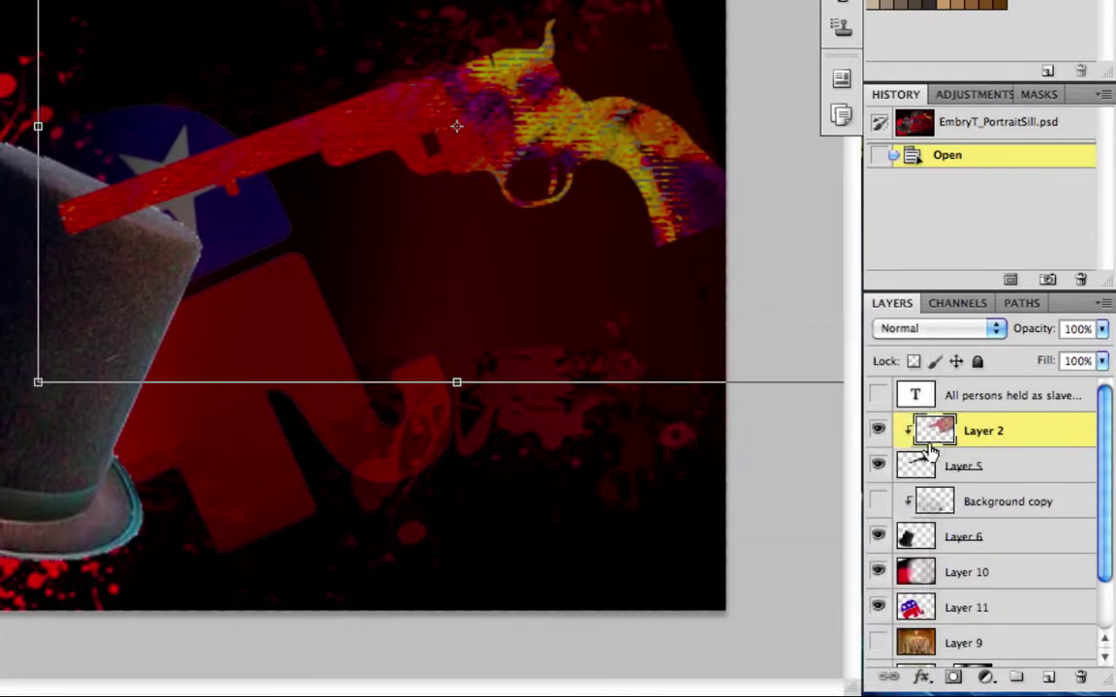
right_click(907, 422)
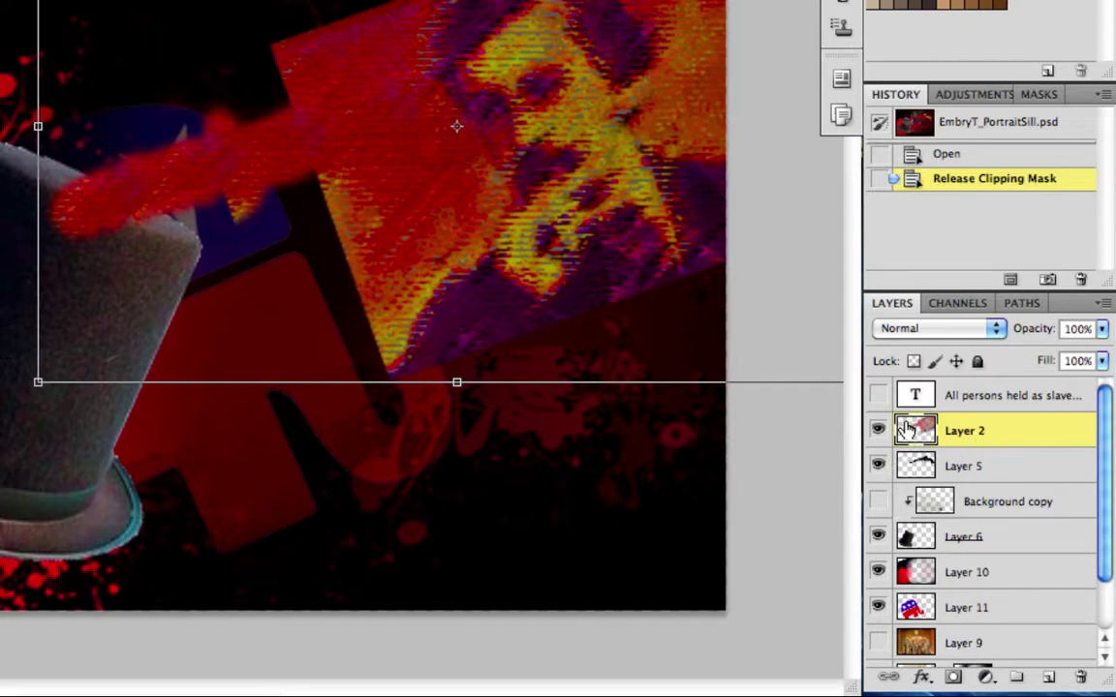
right_click(925, 438)
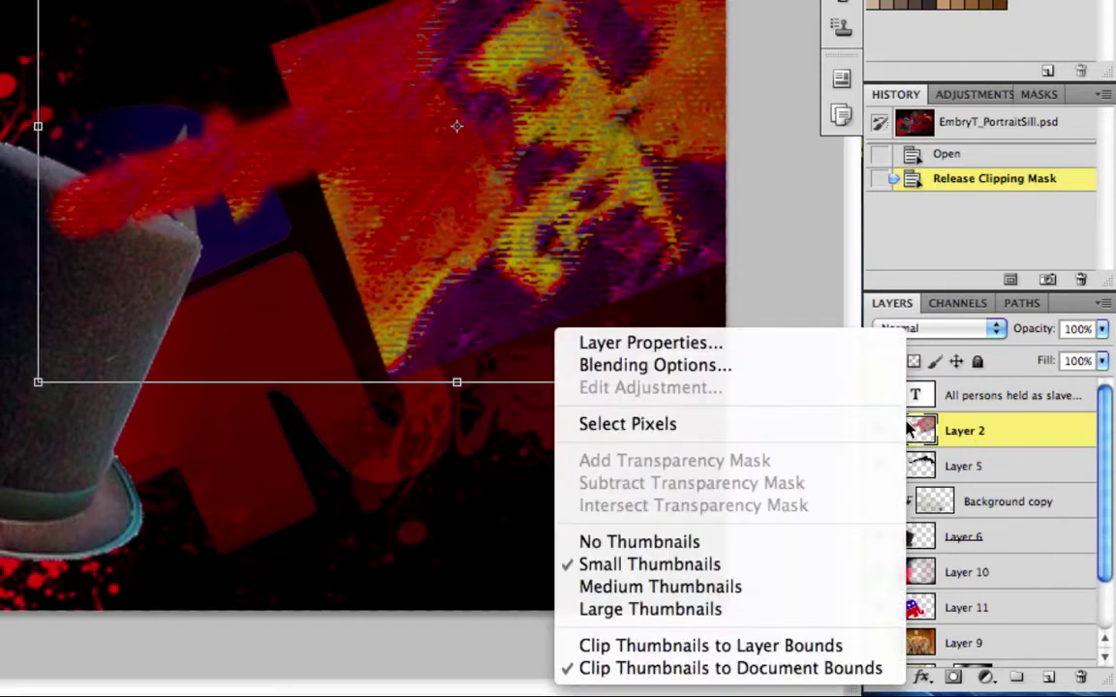
left_click(1012, 433)
key("alt+bracketleft")
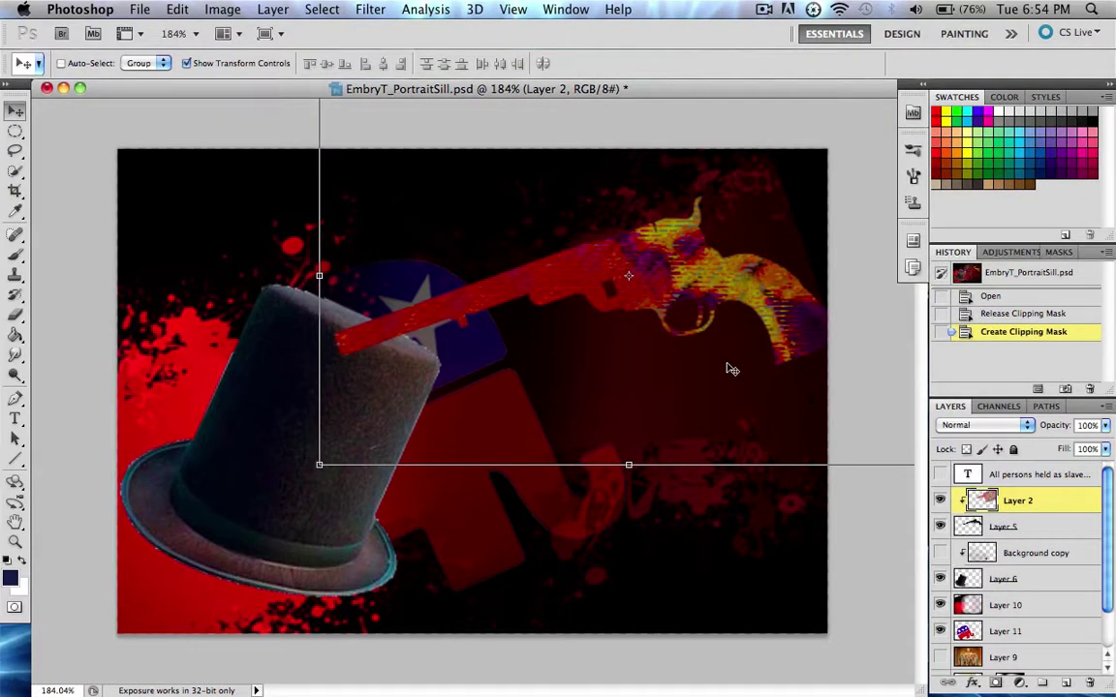
Turn on the Background copy layer so the Civil War battle painting fills the top hat
left_click(997, 525)
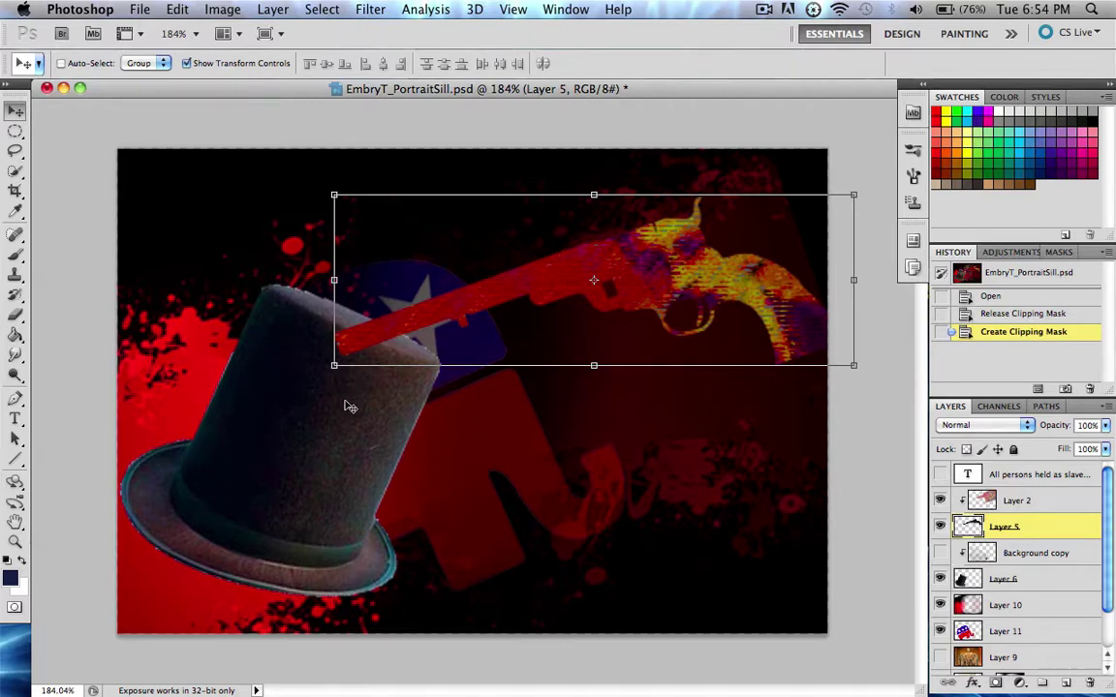
left_click(978, 551)
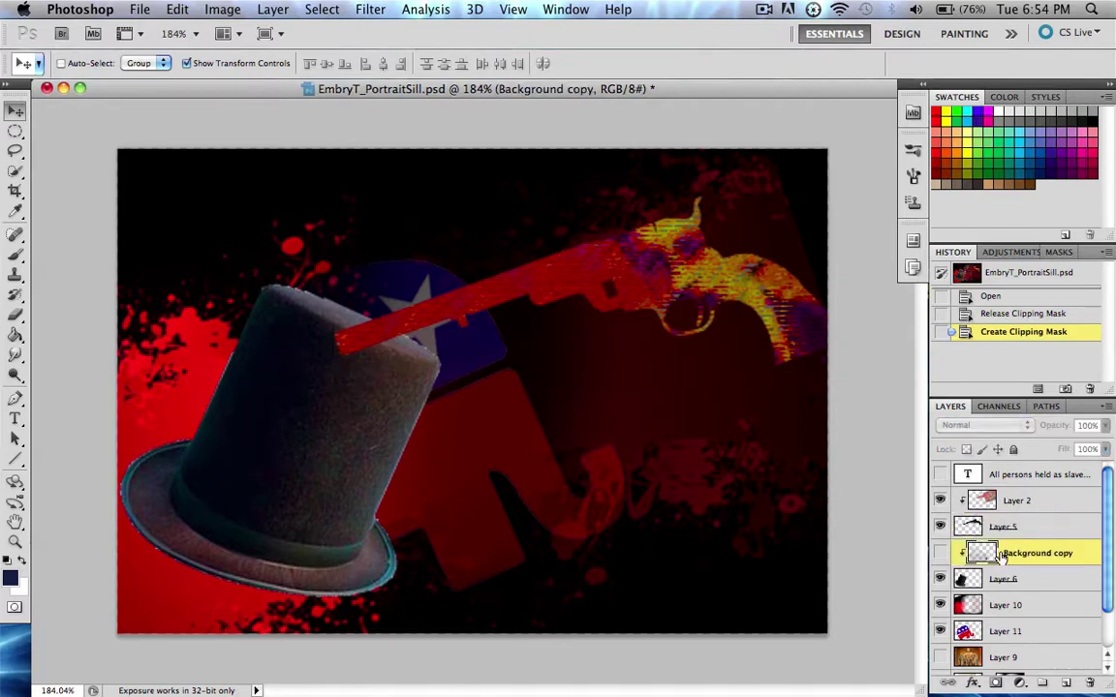
left_click(939, 553)
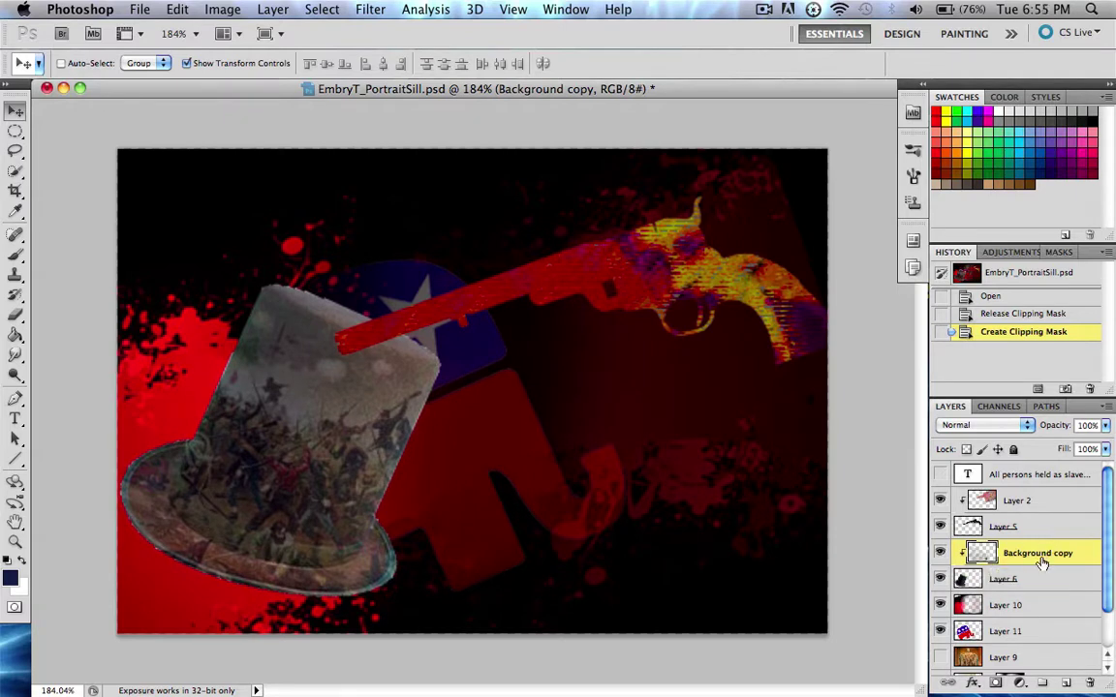
left_click(1019, 579)
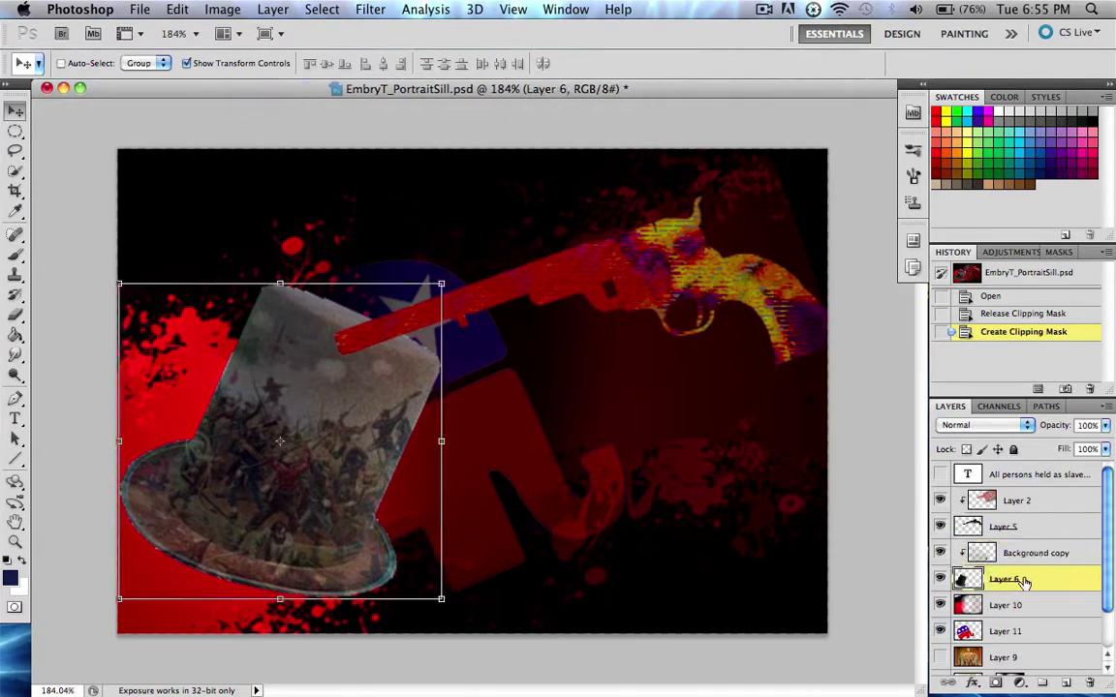
left_click(1031, 554)
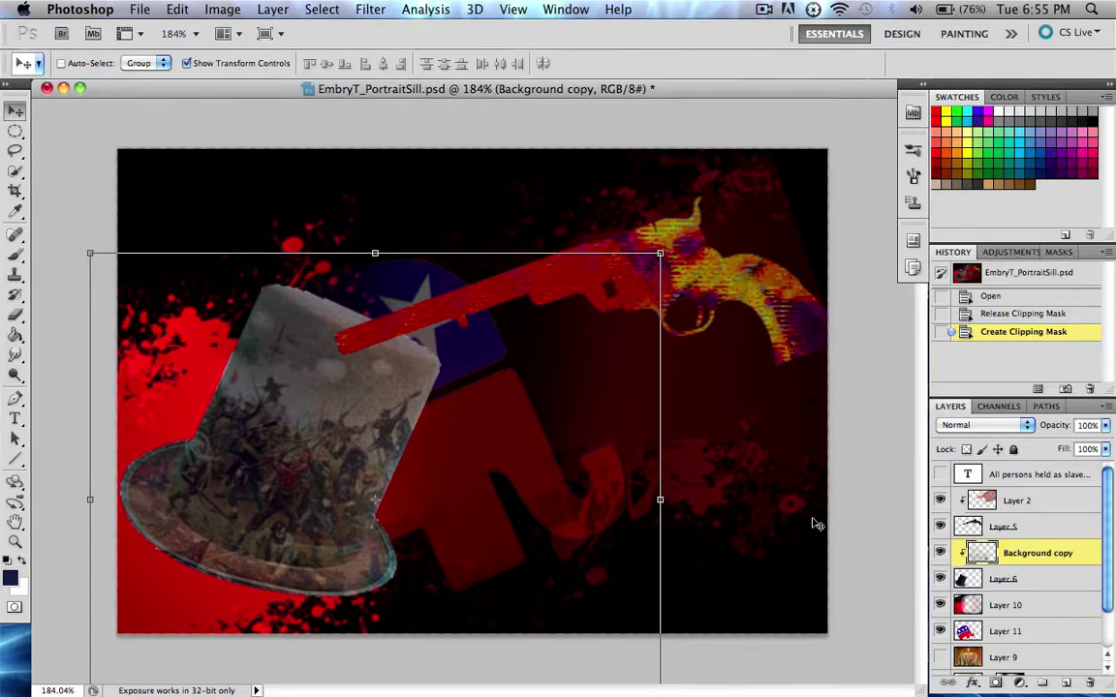
left_click(1007, 527)
left_click(1012, 559)
scroll(1008, 499, "down", 2)
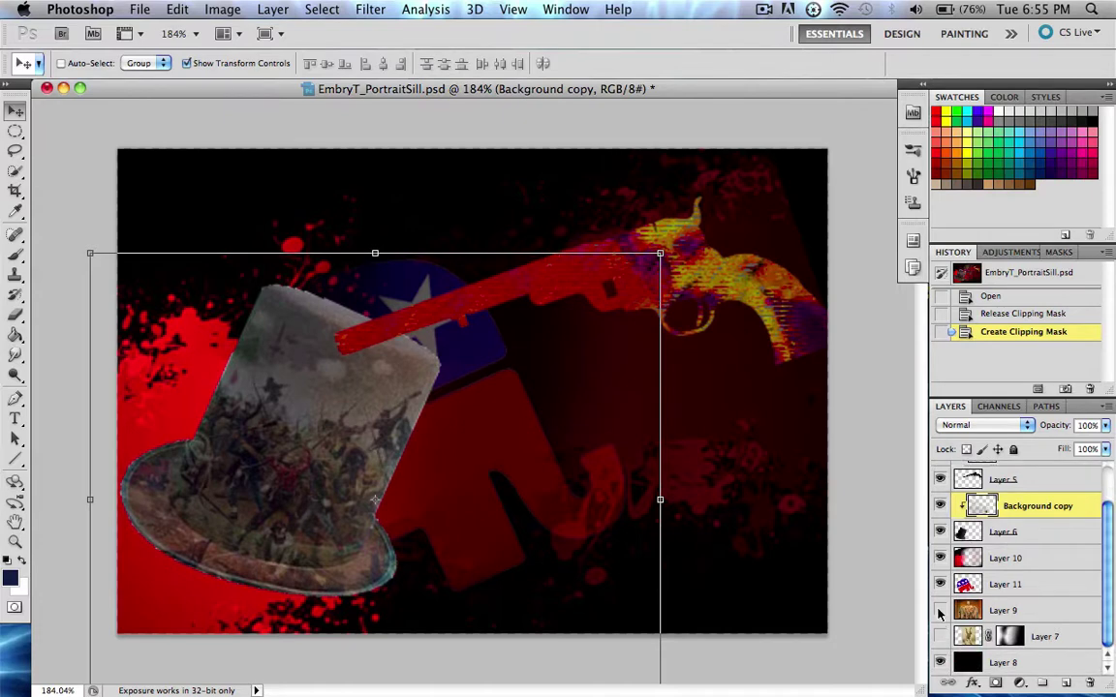
Make Layer 9 (12% opacity), Layer 7 and the red Emancipation Proclamation text layer visible
left_click(940, 610)
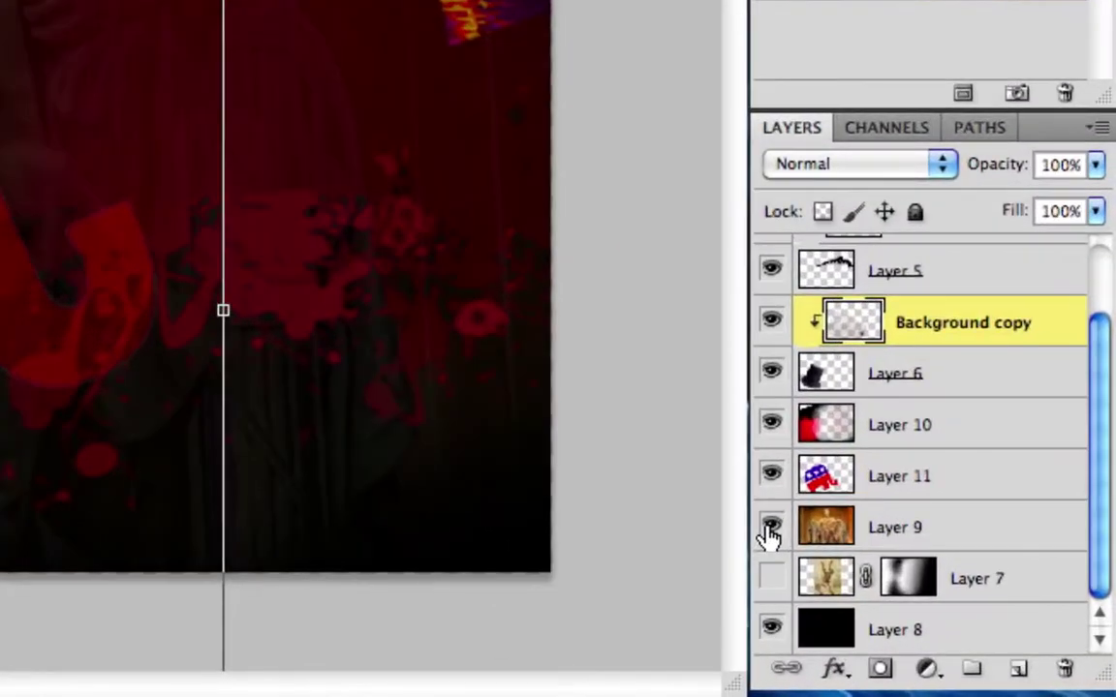
left_click(897, 528)
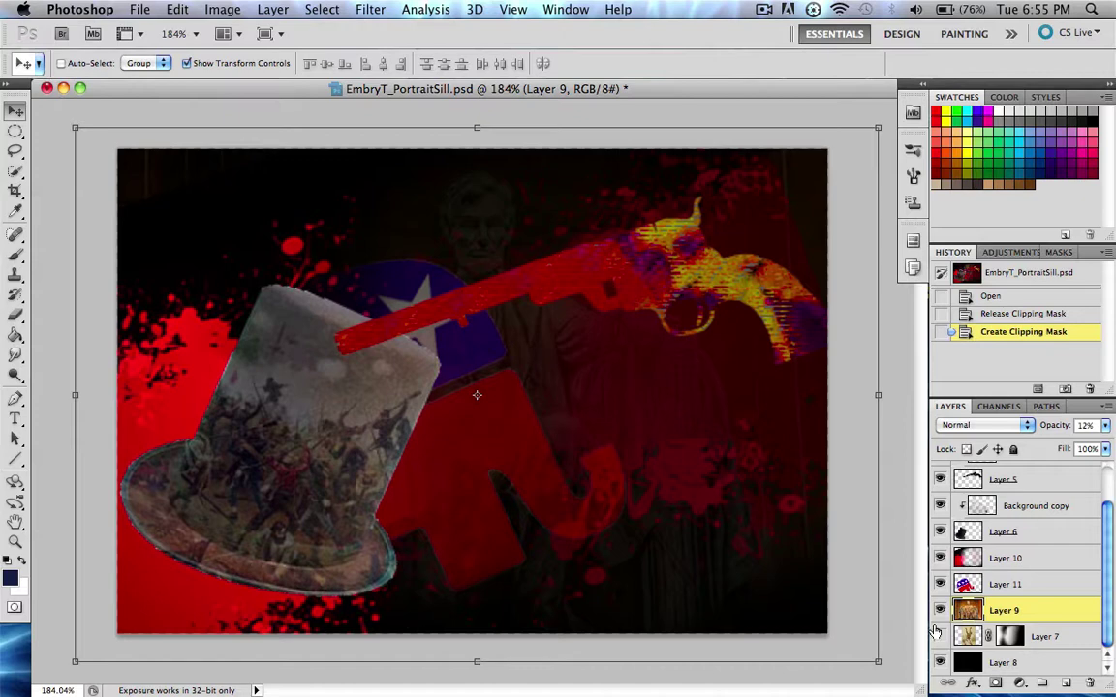
left_click(941, 637)
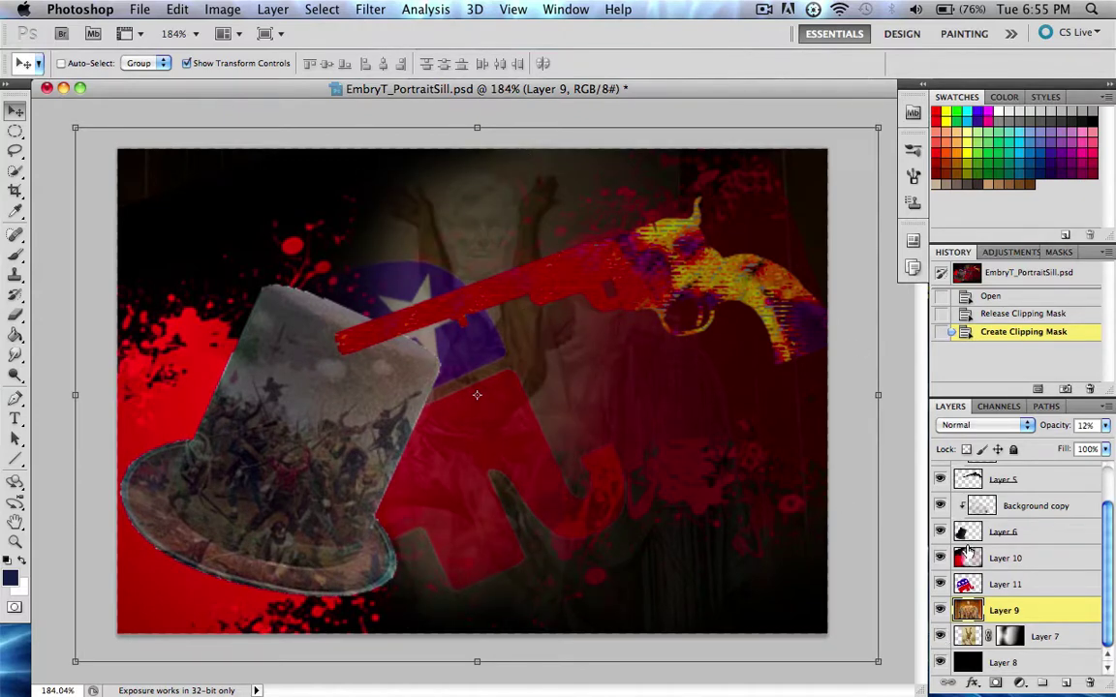
scroll(967, 550, "up", 2)
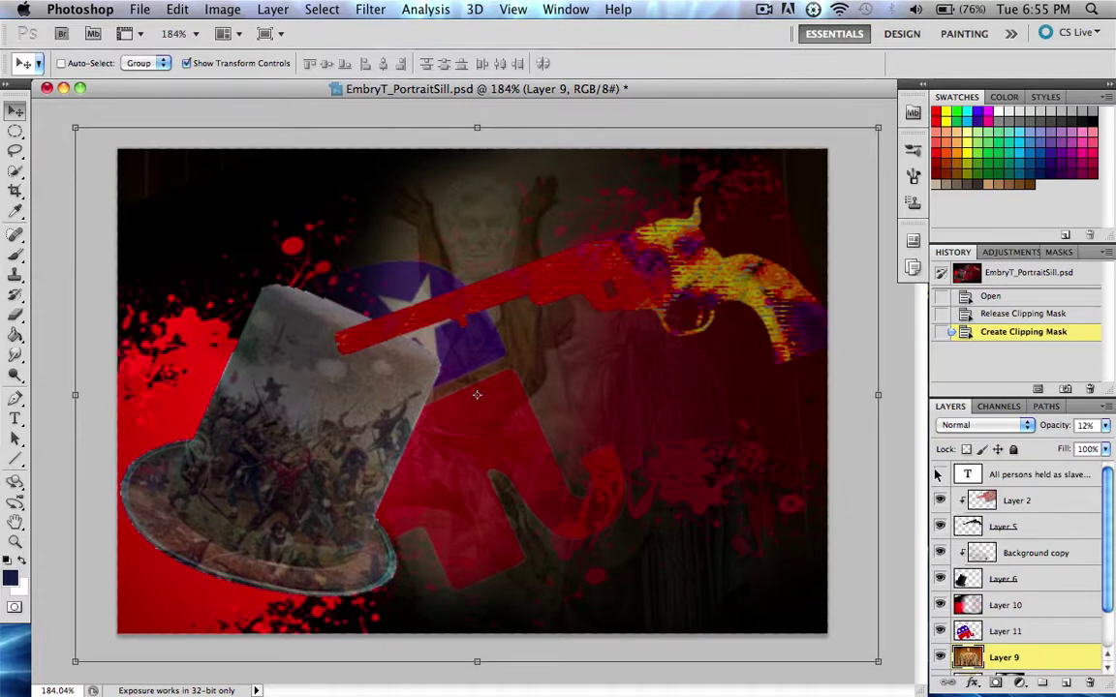
left_click(940, 475)
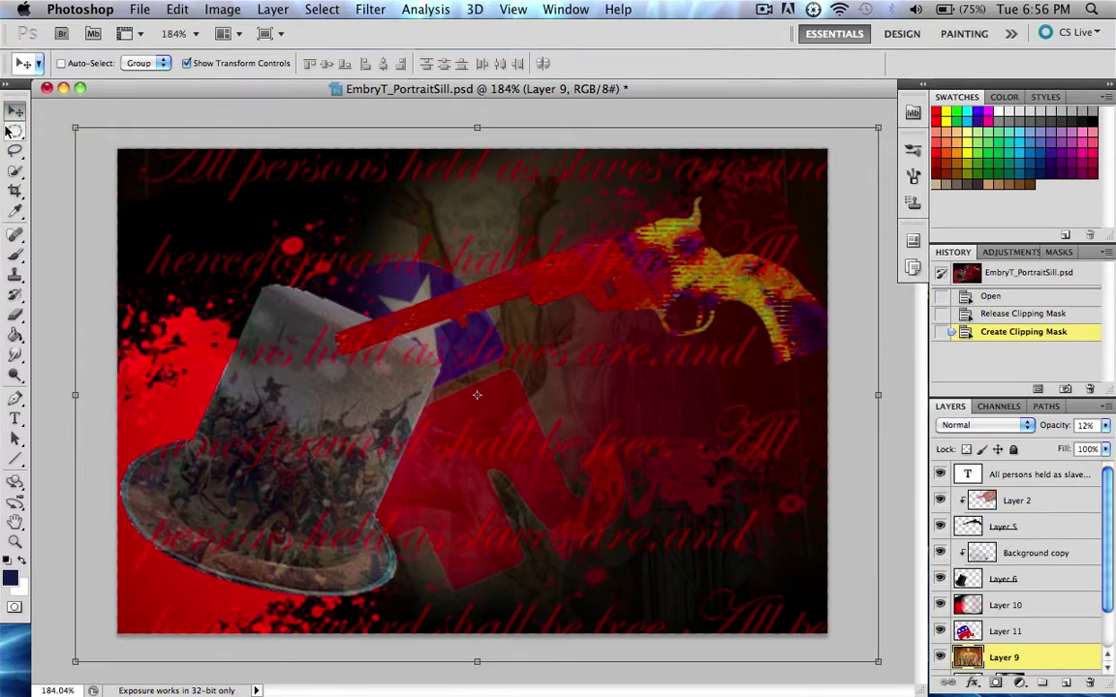
scroll(1029, 524, "down", 1)
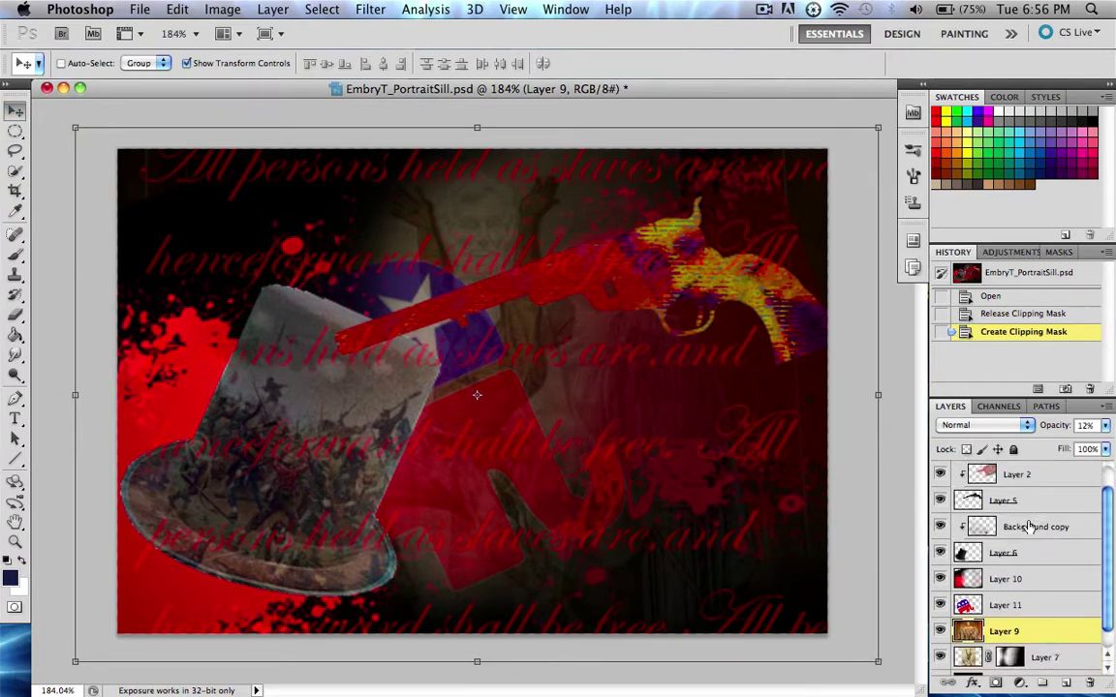
scroll(1028, 513, "up", 1)
scroll(1027, 499, "down", 1)
scroll(1026, 489, "up", 1)
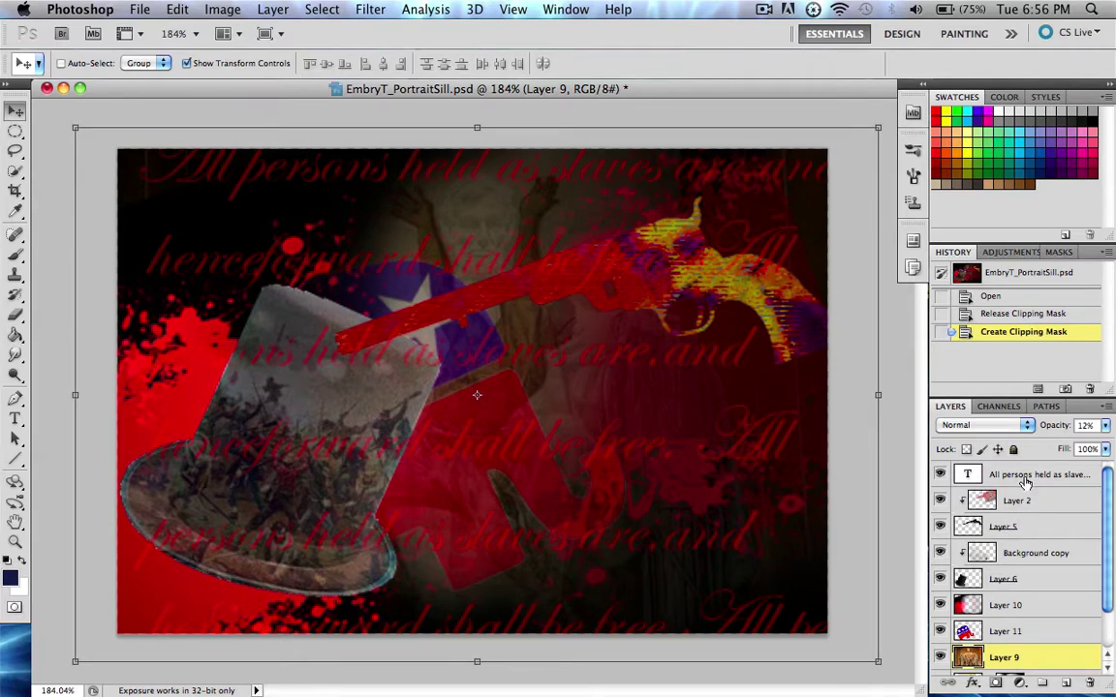
left_click(1014, 467)
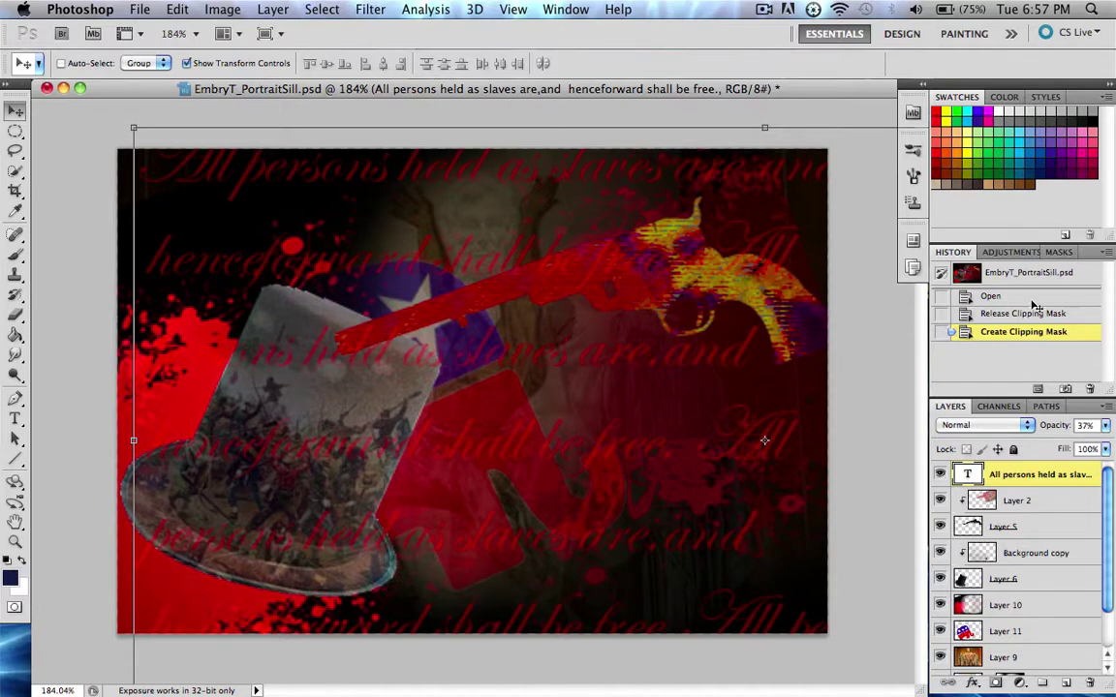
left_click(1010, 500)
left_click(1013, 476)
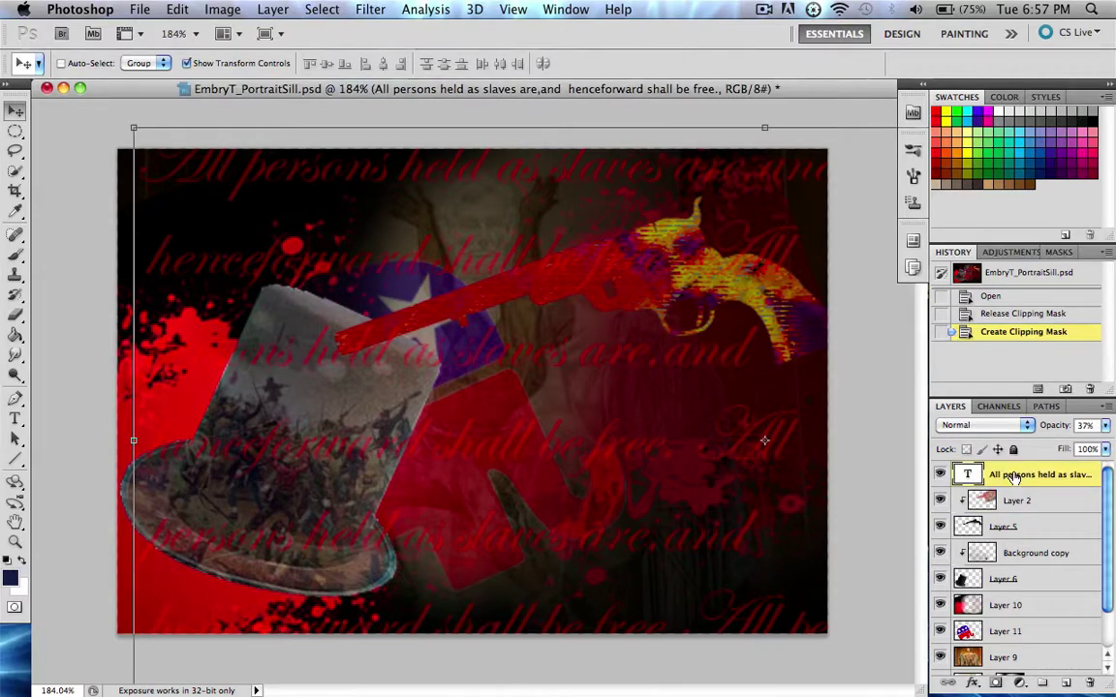